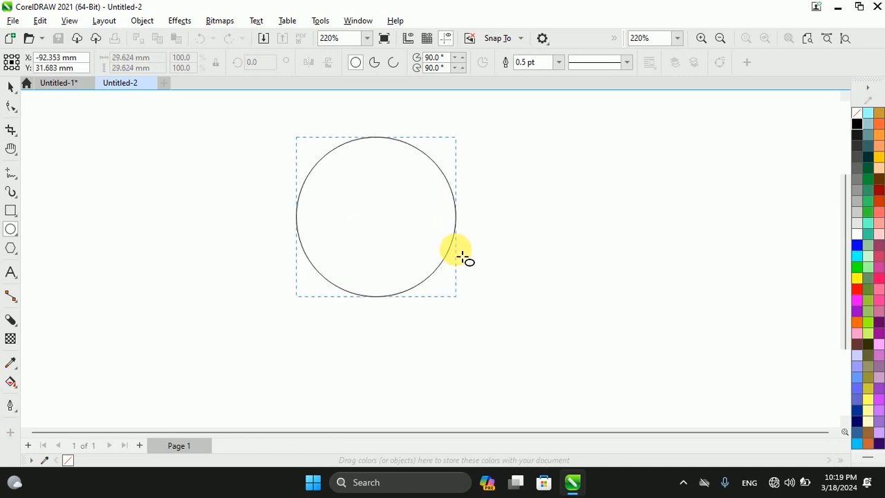
# Step: Fill the circle with solid red and remove its outline
pyautogui.click(12, 86)
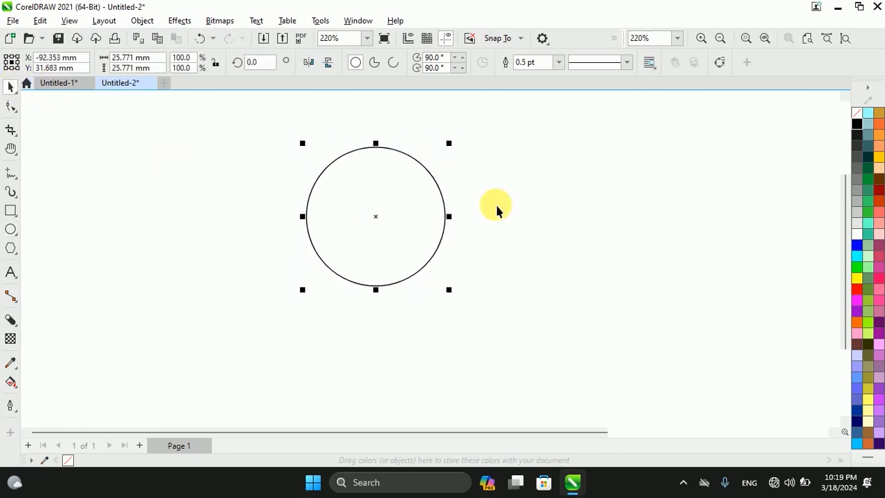
pyautogui.click(857, 291)
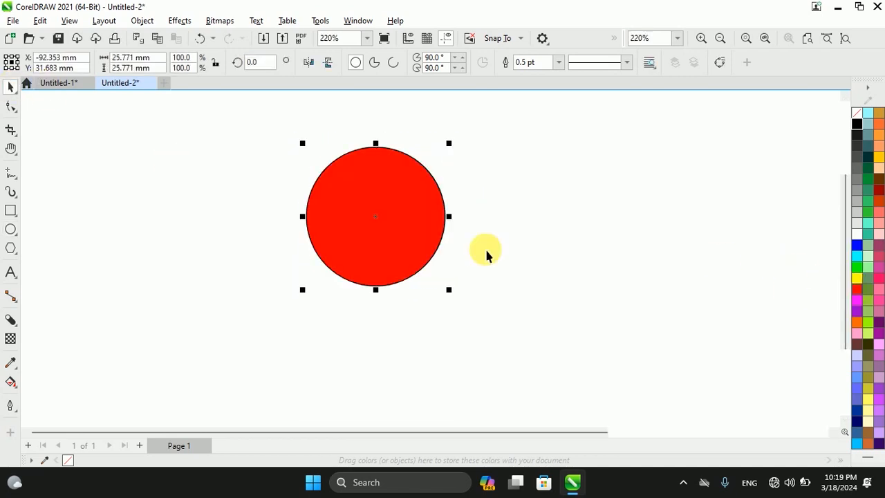
pyautogui.rightClick(855, 115)
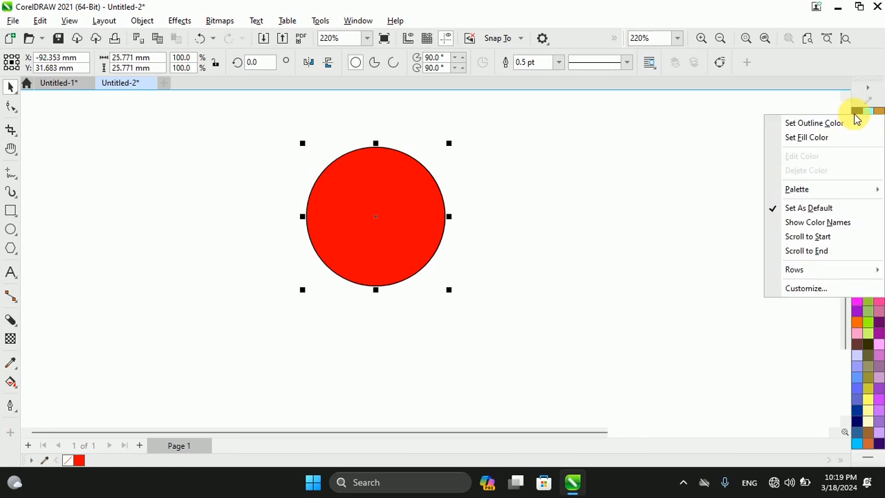
pyautogui.click(818, 125)
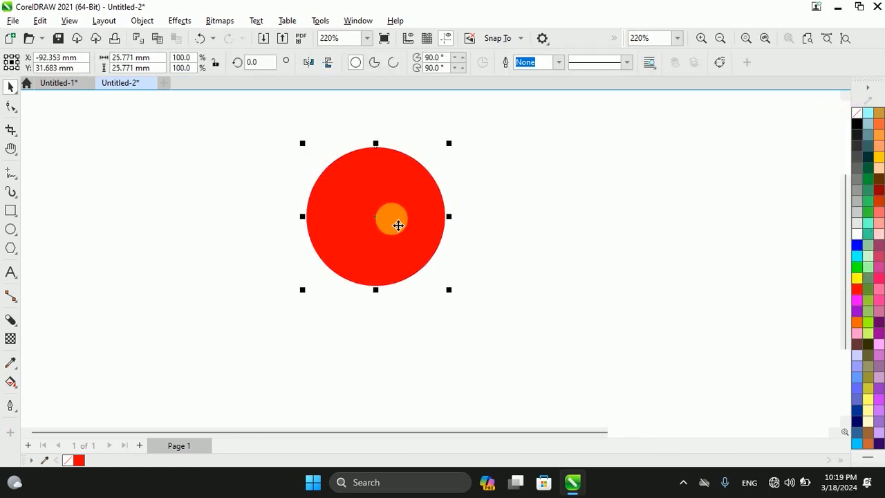
# Step: Apply a red-to-white conical fountain fill to the circle with the Interactive Fill tool
pyautogui.click(11, 380)
pyautogui.click(64, 382)
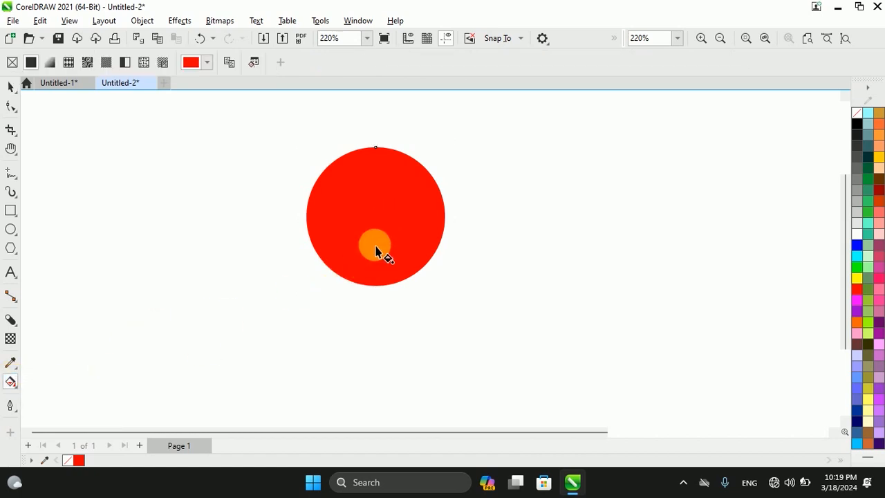
pyautogui.moveTo(379, 208); pyautogui.dragTo(429, 264)
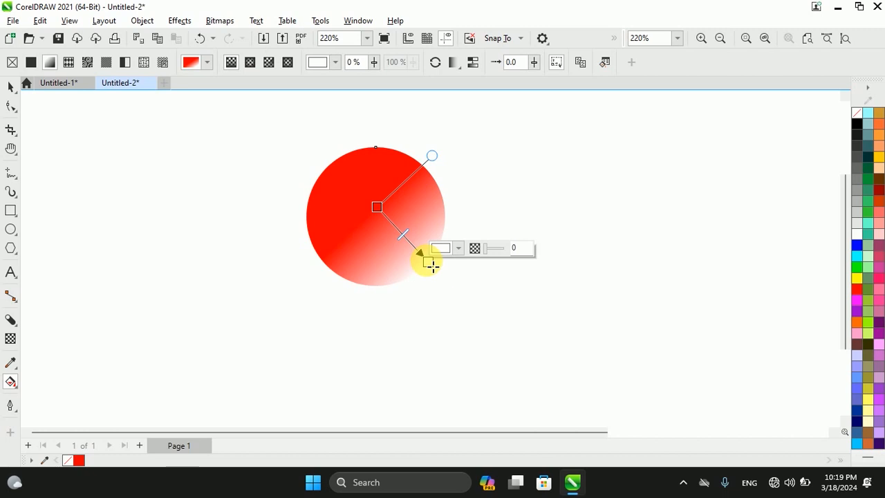
pyautogui.click(269, 63)
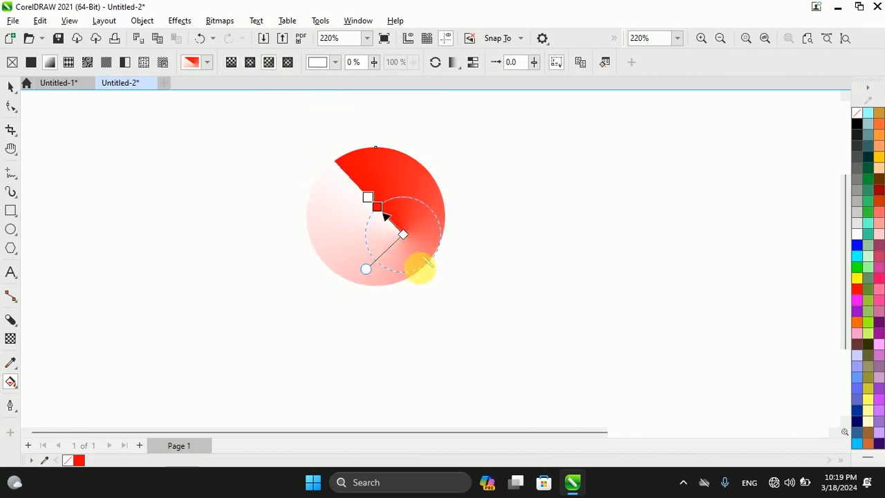
# Step: Centre the conical gradient on the circle's midpoint and extend its end handle to the circle's lower-right edge
pyautogui.scroll(-1, 425, 269)
pyautogui.scroll(2, 375, 234)
pyautogui.moveTo(379, 221); pyautogui.dragTo(444, 260)
pyautogui.moveTo(379, 222); pyautogui.dragTo(391, 228)
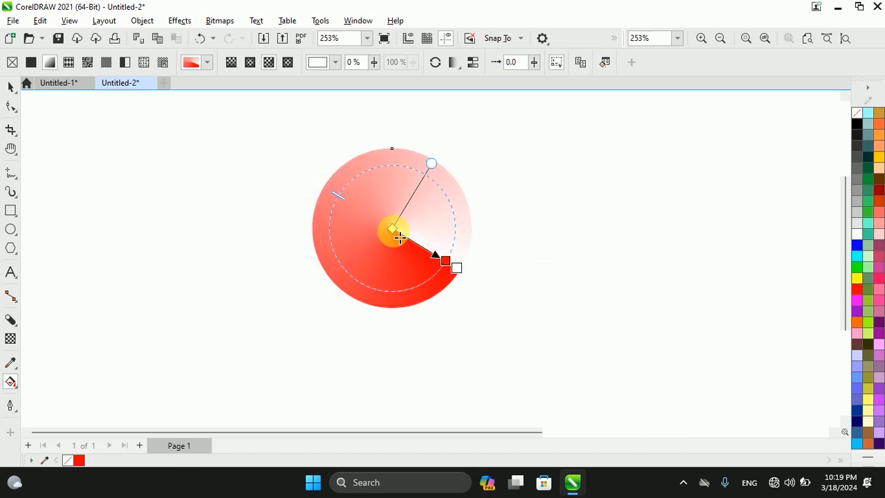
pyautogui.click(455, 268)
pyautogui.moveTo(462, 275)
pyautogui.mouseDown()
pyautogui.moveTo(474, 285)
pyautogui.moveTo(467, 279)
pyautogui.mouseUp()
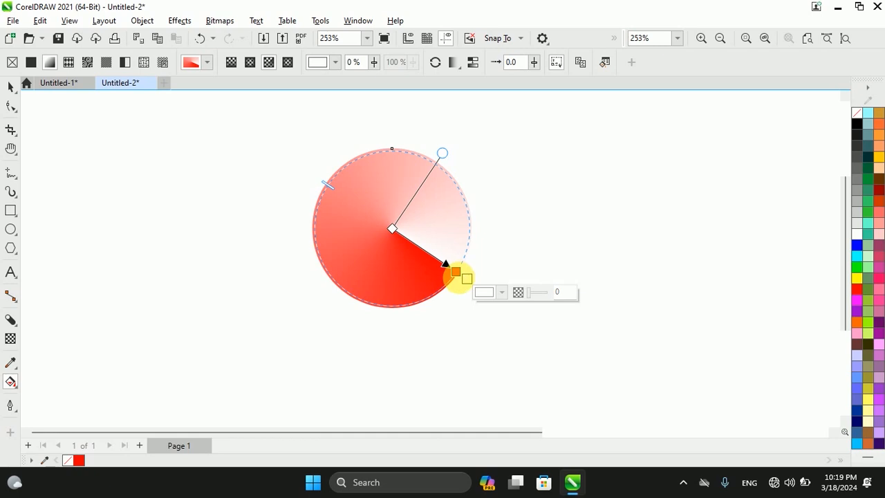
# Step: Recolour the conical gradient with black at its start and red at its end, fitting its radius to the circle's edge
pyautogui.click(856, 123)
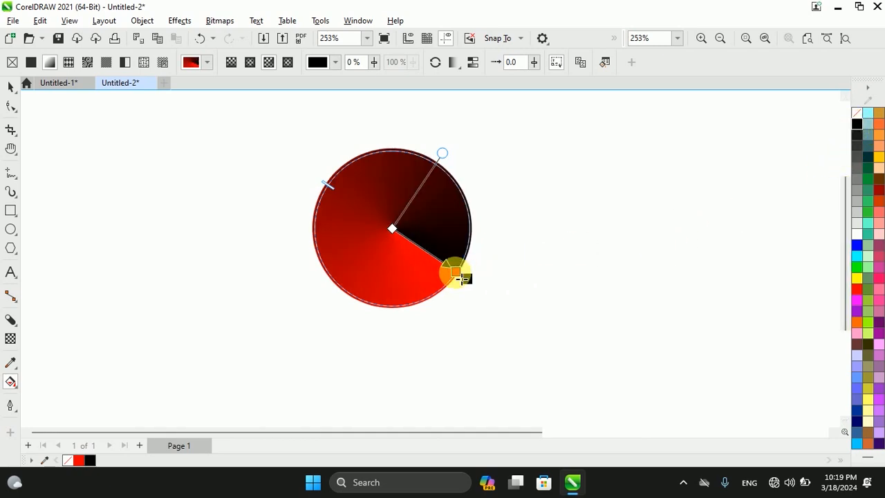
pyautogui.click(856, 123)
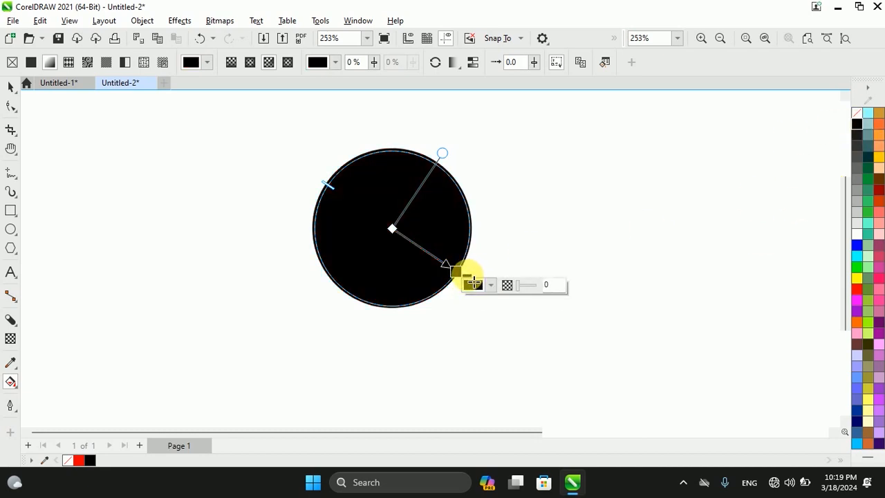
pyautogui.click(467, 279)
pyautogui.click(857, 289)
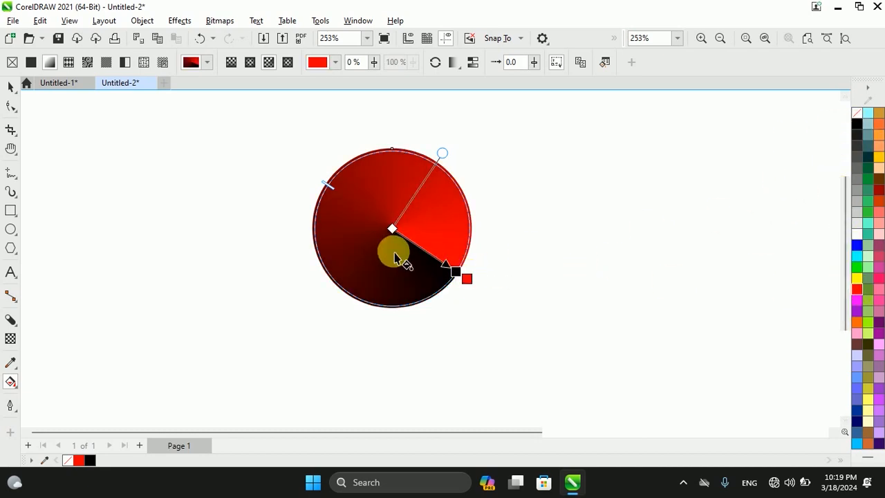
pyautogui.moveTo(468, 280); pyautogui.dragTo(477, 283)
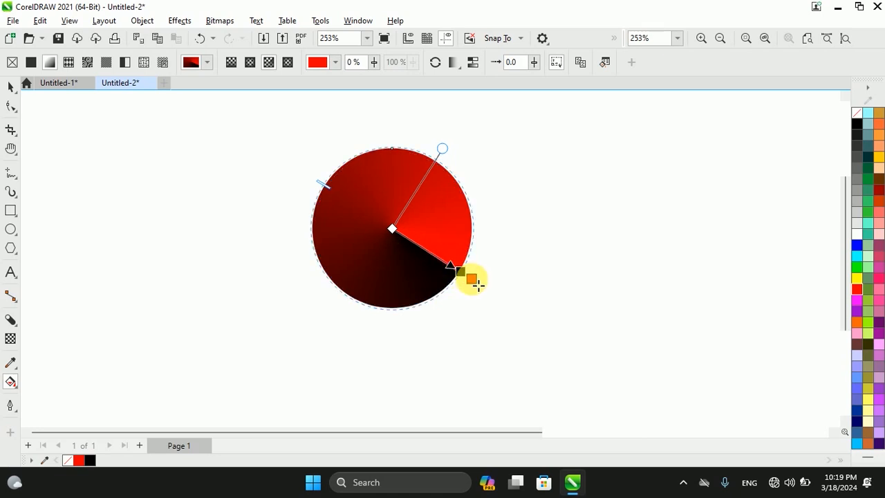
pyautogui.click(383, 254)
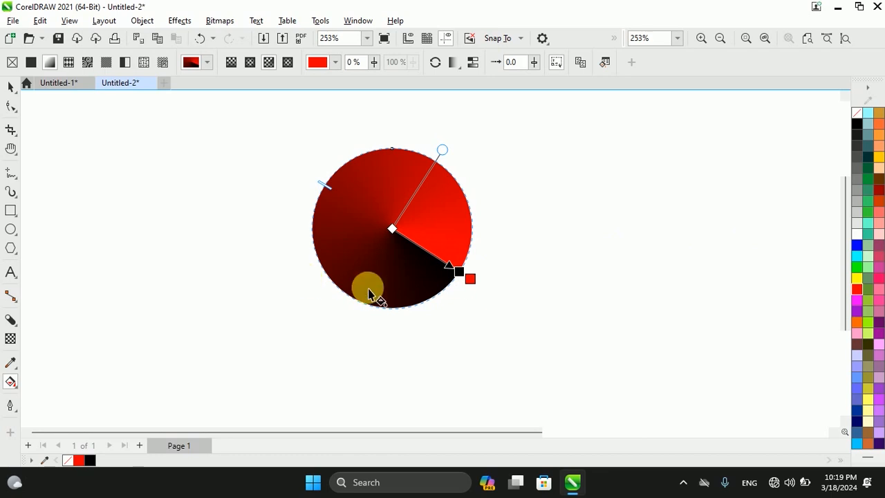
# Step: Add a red colour stop to the conical gradient and place it at 70%
pyautogui.doubleClick(346, 296)
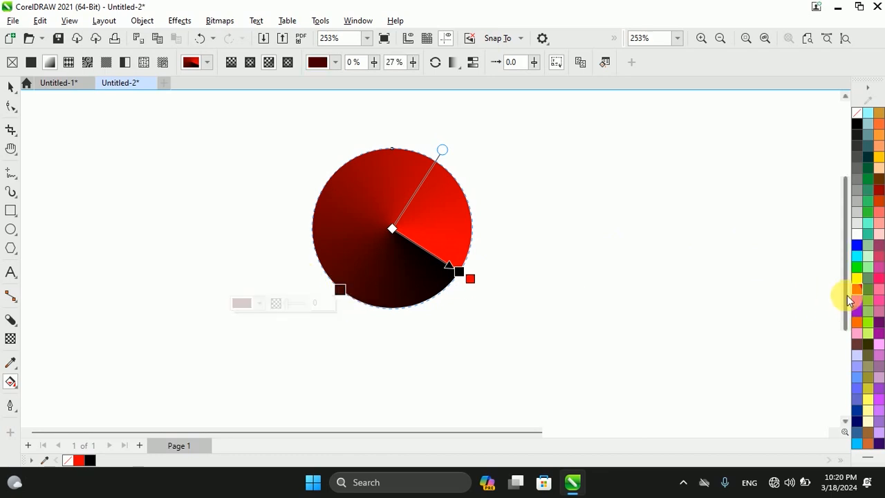
pyautogui.click(856, 289)
pyautogui.moveTo(374, 299); pyautogui.dragTo(414, 152)
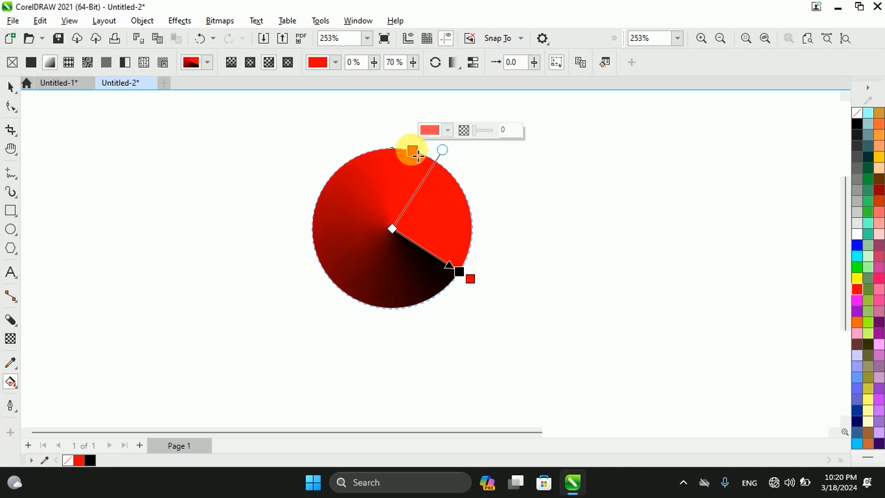
pyautogui.click(382, 258)
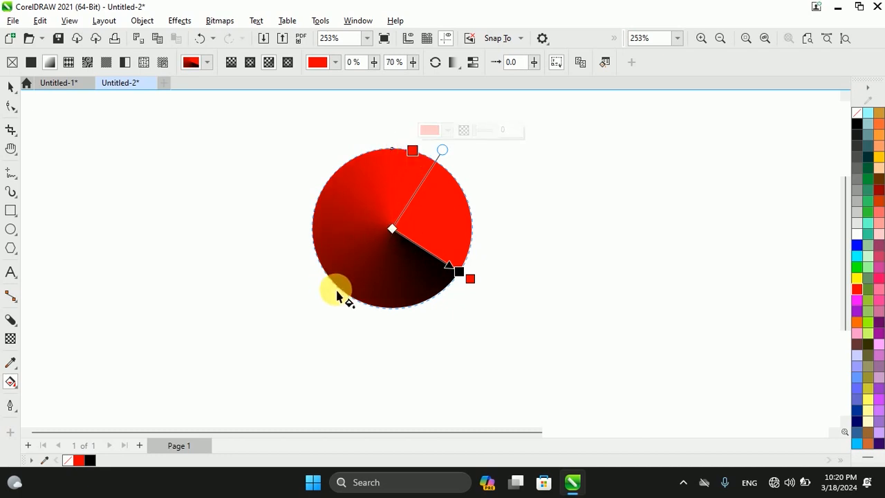
# Step: Add a black colour stop near the 25% position and move the intermediate red stop to 80%
pyautogui.doubleClick(355, 301)
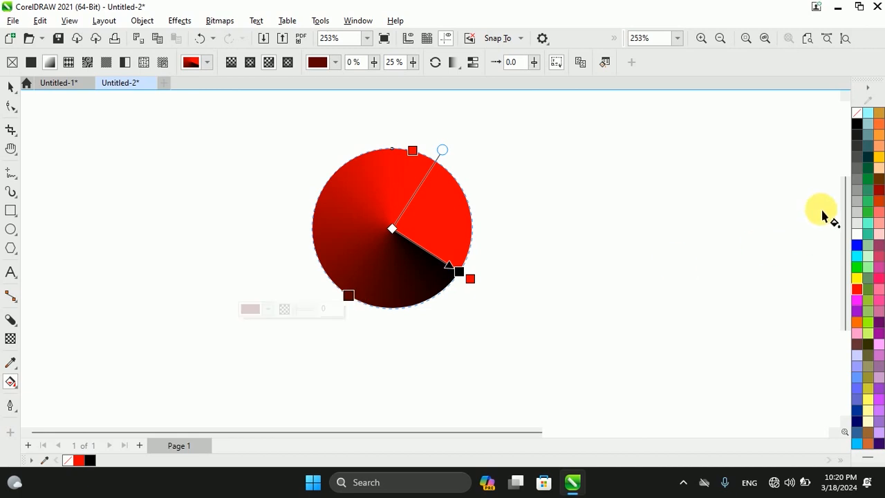
pyautogui.click(855, 125)
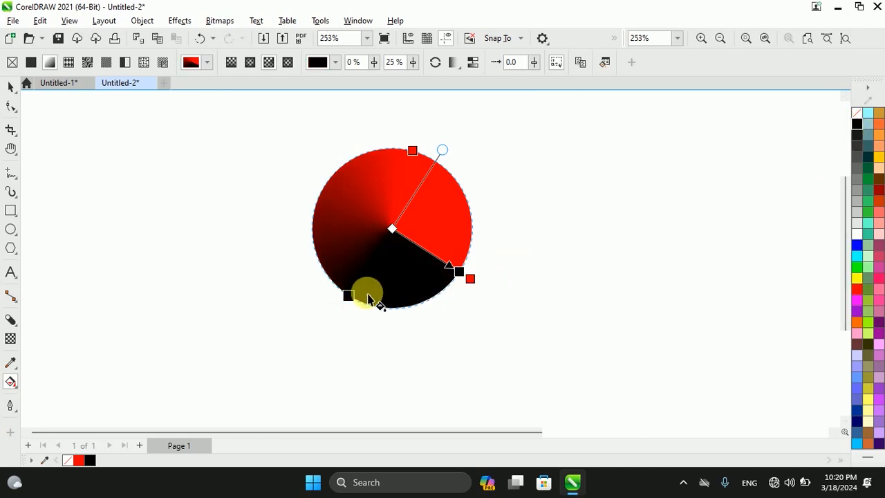
pyautogui.click(360, 304)
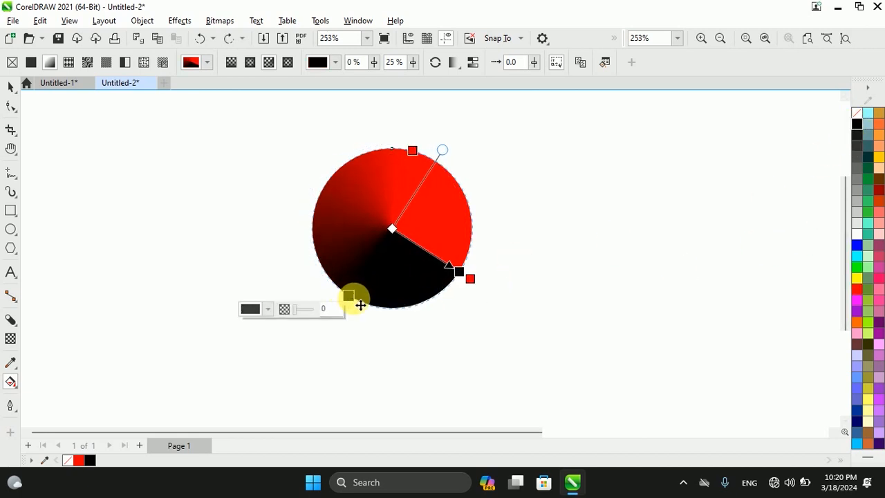
pyautogui.moveTo(423, 157); pyautogui.dragTo(449, 193)
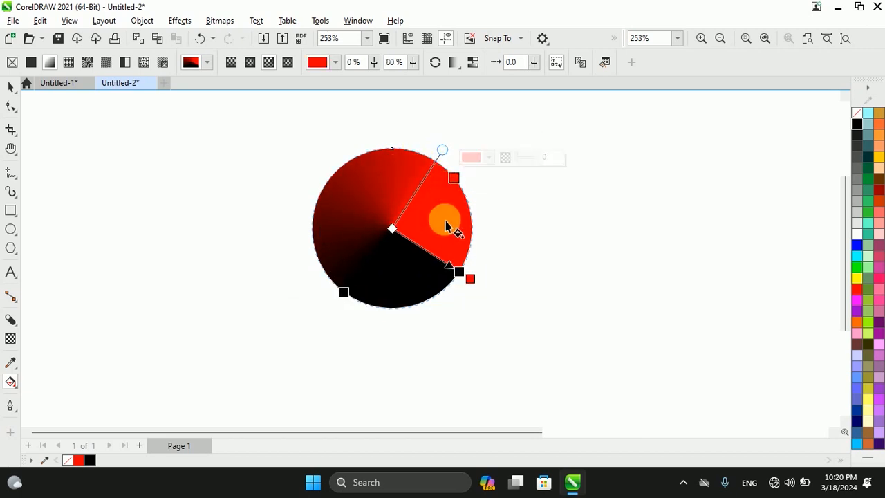
pyautogui.click(12, 88)
# Step: Rotate the circle's conical gradient slightly clockwise, steepening the sharp boundary between red and black
pyautogui.scroll(-2, 430, 257)
pyautogui.scroll(1, 433, 275)
pyautogui.scroll(3, 387, 193)
pyautogui.scroll(-2, 406, 204)
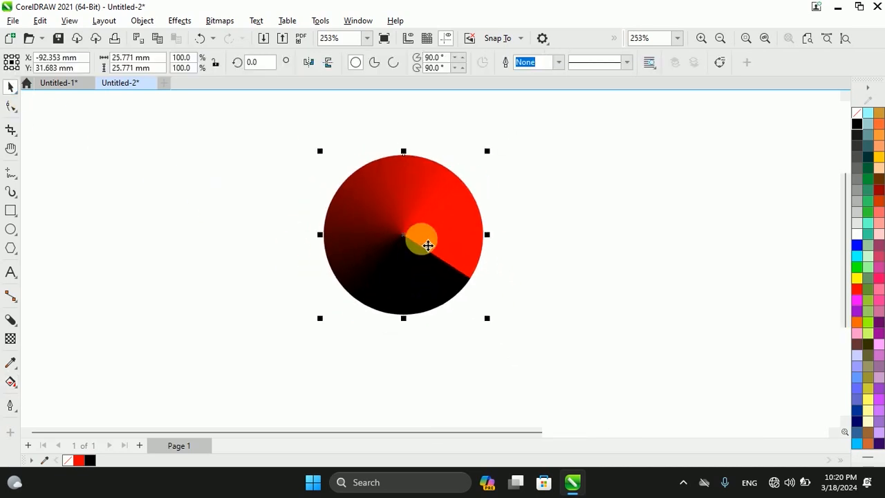
pyautogui.click(540, 229)
pyautogui.click(434, 274)
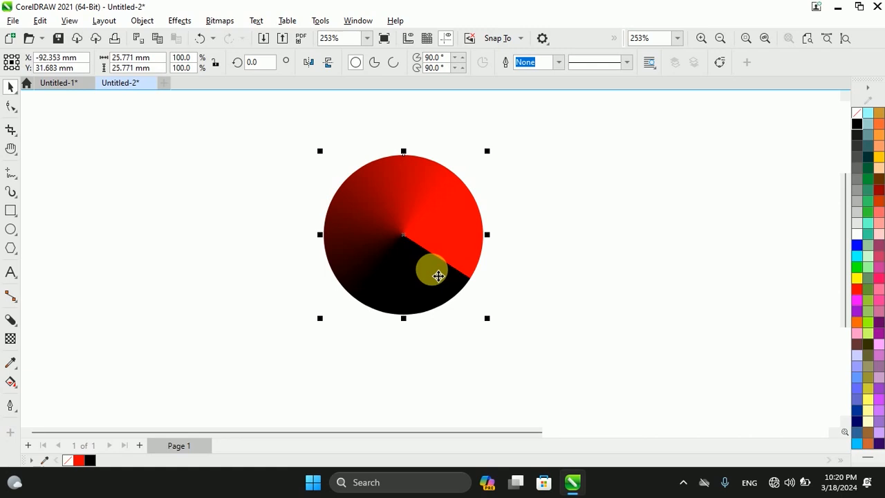
pyautogui.press('g')
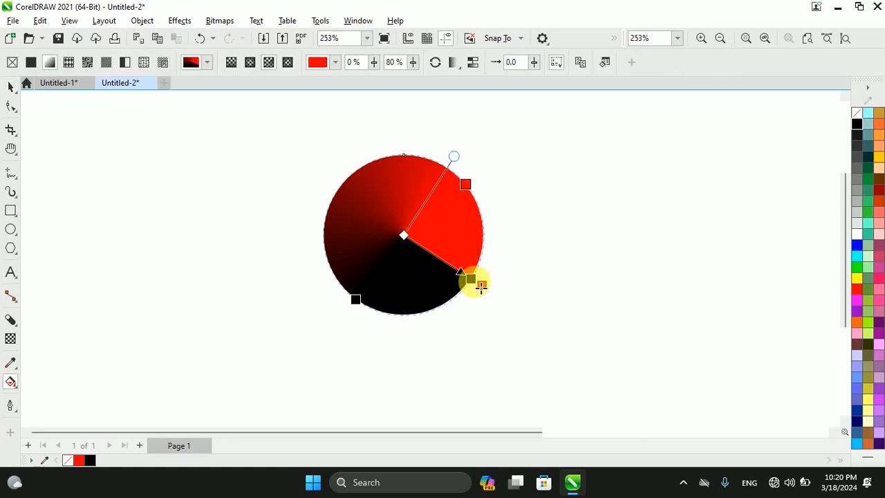
pyautogui.moveTo(489, 295); pyautogui.dragTo(486, 299)
pyautogui.click(486, 299)
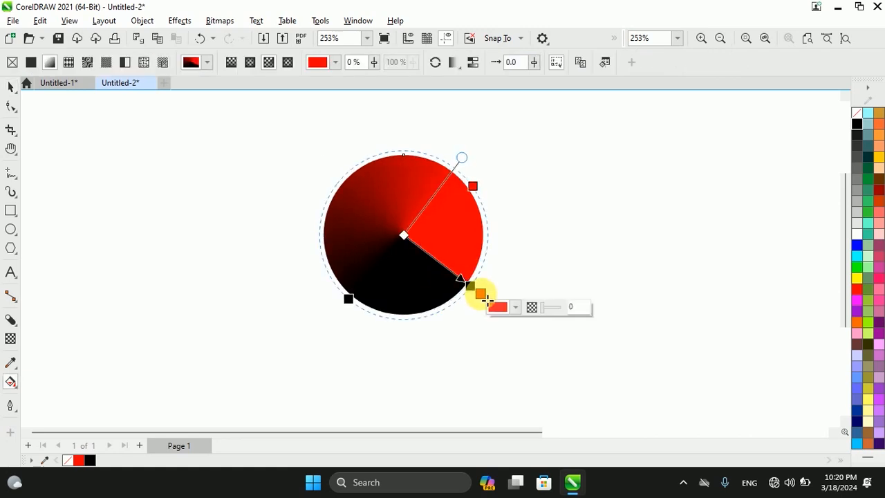
pyautogui.click(10, 89)
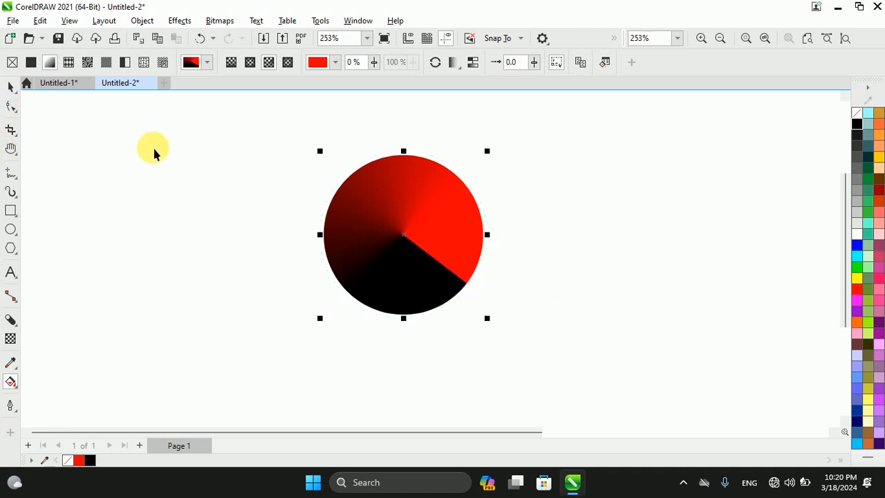
pyautogui.click(115, 132)
# Step: Duplicate the gradient circle directly below the original so the copy overlaps its lower part
pyautogui.scroll(-1, 348, 181)
pyautogui.scroll(1, 415, 193)
pyautogui.scroll(-1, 412, 182)
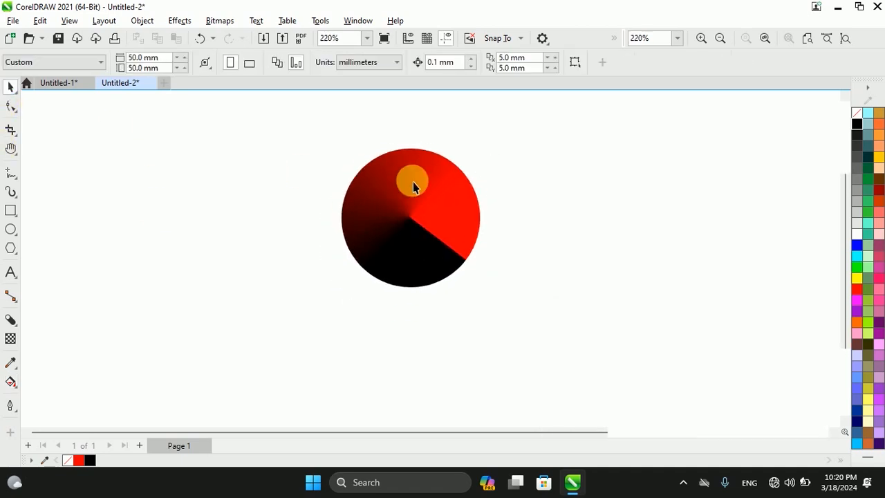
pyautogui.click(413, 182)
pyautogui.moveTo(419, 157); pyautogui.dragTo(414, 237)
pyautogui.rightClick(413, 237)
pyautogui.click(484, 252)
# Step: Nudge the lower circle slightly to the right to adjust where its edge meets the upper circle
pyautogui.scroll(6, 443, 257)
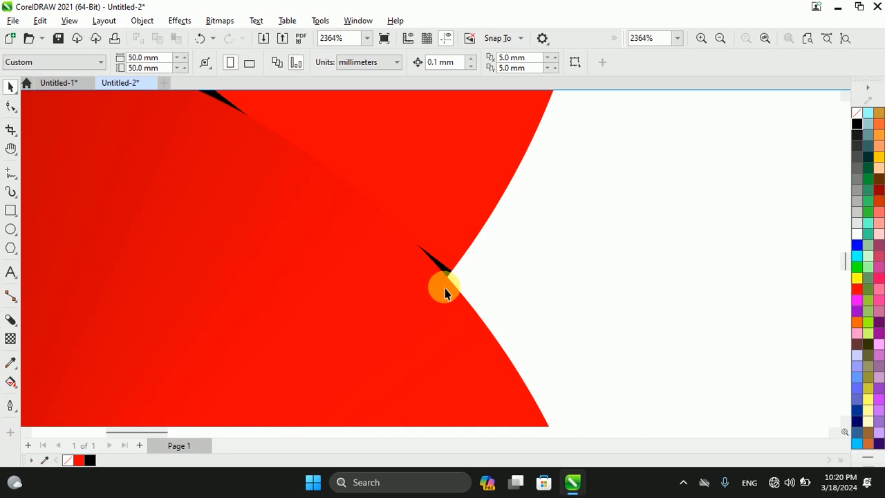
pyautogui.moveTo(445, 282); pyautogui.dragTo(459, 278)
pyautogui.scroll(-6, 458, 278)
pyautogui.scroll(1, 427, 221)
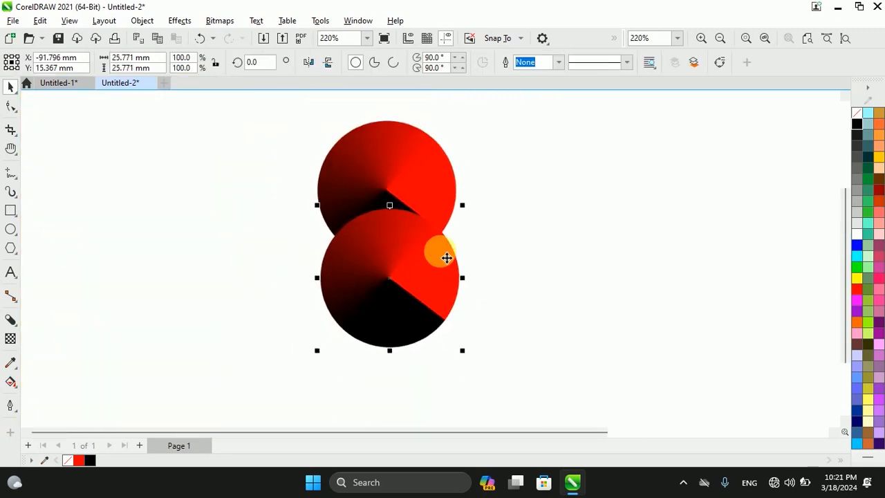
pyautogui.scroll(-2, 361, 217)
pyautogui.scroll(-1, 365, 227)
pyautogui.scroll(1, 378, 242)
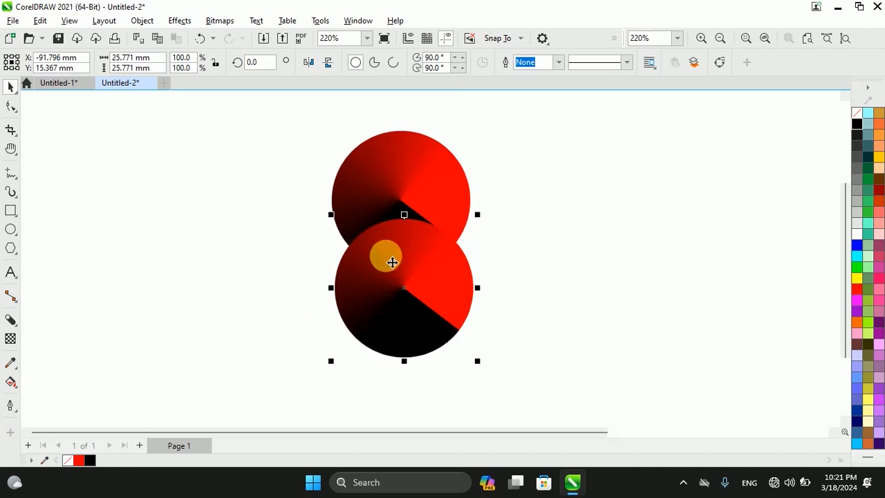
# Step: Rotate the lower circle's conical gradient about half a turn so its black sector faces the upper circle
pyautogui.press('g')
pyautogui.click(468, 338)
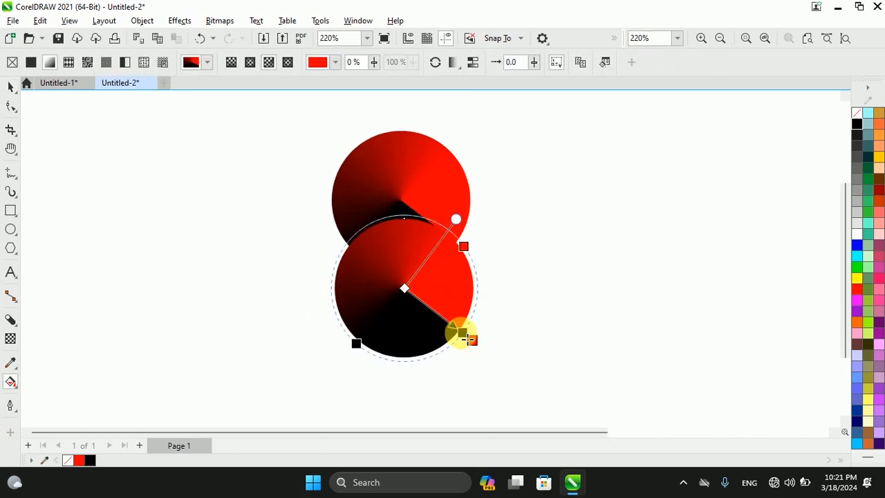
pyautogui.moveTo(477, 346); pyautogui.dragTo(350, 241)
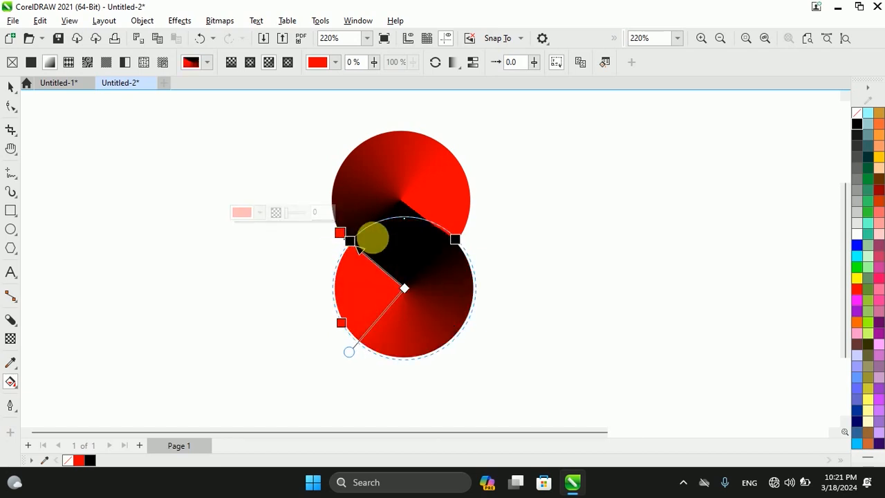
pyautogui.scroll(-1, 400, 254)
pyautogui.scroll(1, 400, 252)
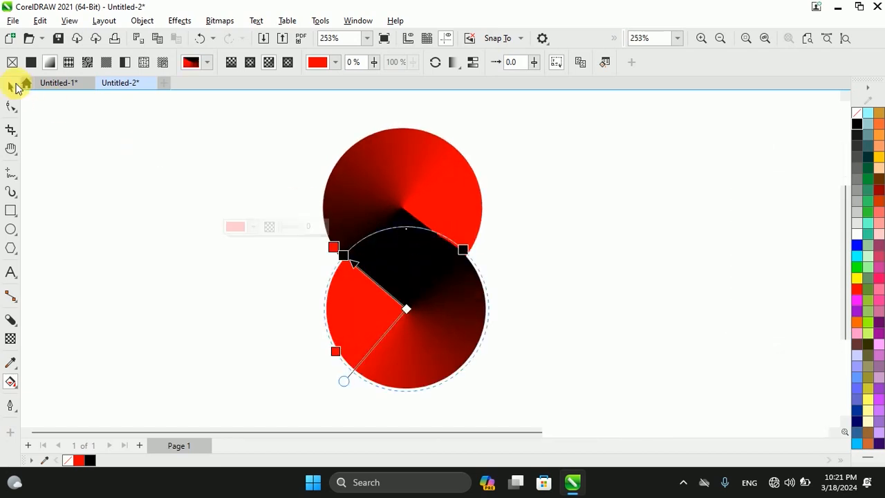
pyautogui.click(12, 86)
pyautogui.click(349, 214)
# Step: Move the lower circle slightly up and to the left, centring it at about X -92.05 mm, Y 15.65 mm
pyautogui.scroll(2, 406, 215)
pyautogui.scroll(-1, 443, 272)
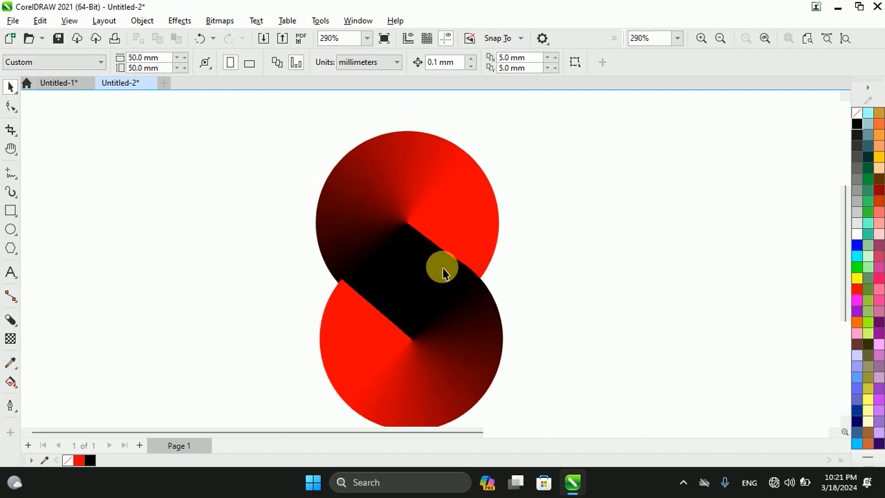
pyautogui.click(455, 289)
pyautogui.scroll(3, 456, 286)
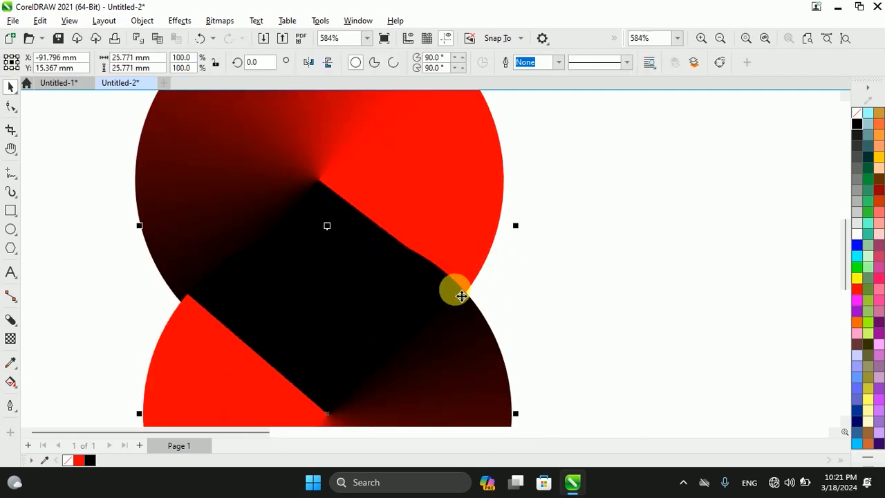
pyautogui.moveTo(470, 297); pyautogui.dragTo(461, 299)
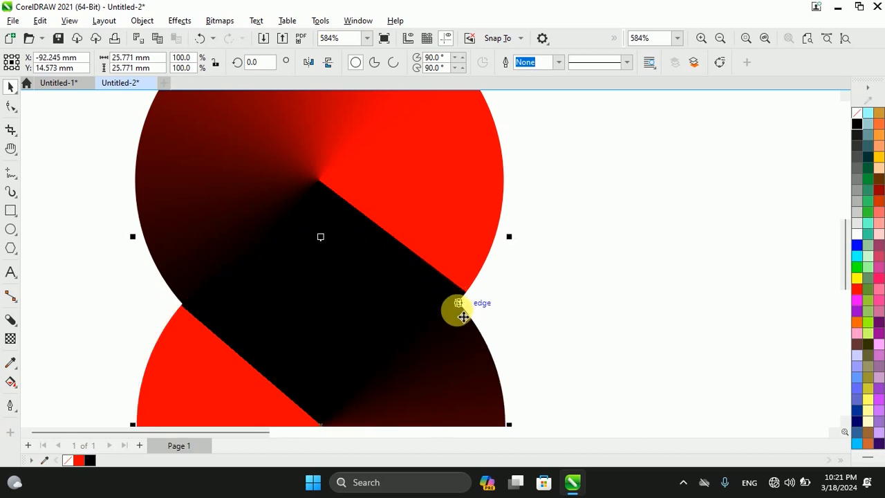
pyautogui.scroll(3, 466, 311)
pyautogui.moveTo(460, 306); pyautogui.dragTo(412, 270)
pyautogui.scroll(3, 481, 301)
pyautogui.moveTo(450, 306); pyautogui.dragTo(463, 287)
pyautogui.scroll(-5, 463, 287)
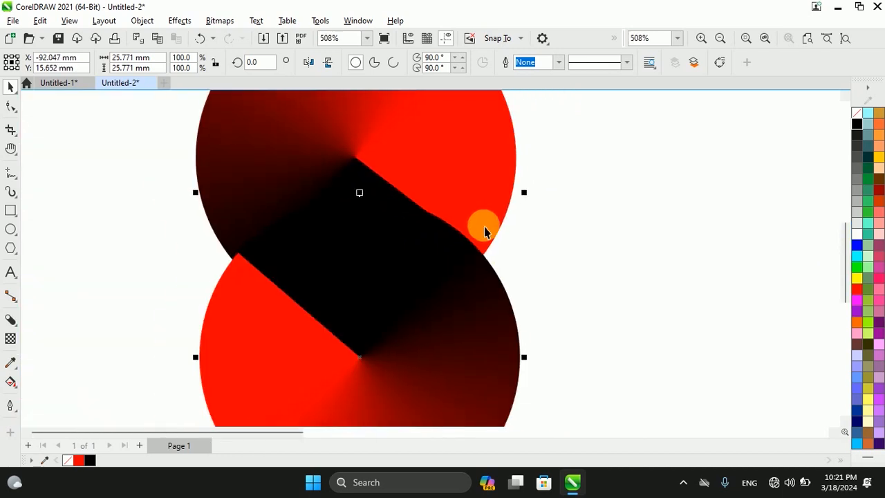
# Step: Rotate the lower circle's conical gradient slightly counterclockwise so its sharp red-black boundary starts at the circles' left intersection
pyautogui.scroll(-2, 450, 256)
pyautogui.scroll(2, 458, 256)
pyautogui.scroll(-3, 426, 281)
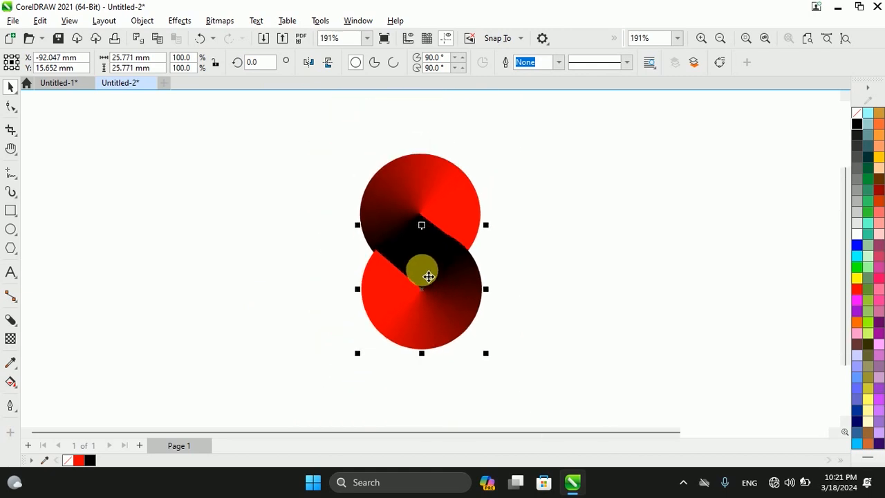
pyautogui.scroll(2, 427, 249)
pyautogui.scroll(-1, 427, 256)
pyautogui.scroll(2, 427, 258)
pyautogui.click(424, 263)
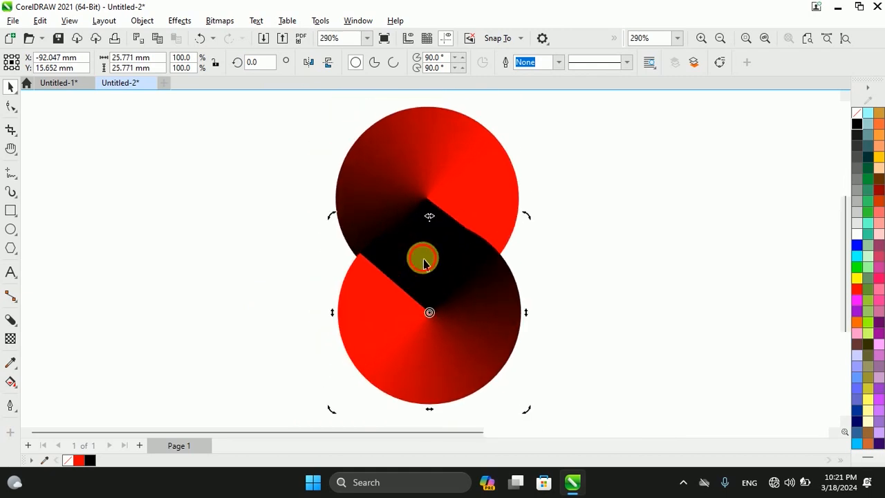
pyautogui.press('g')
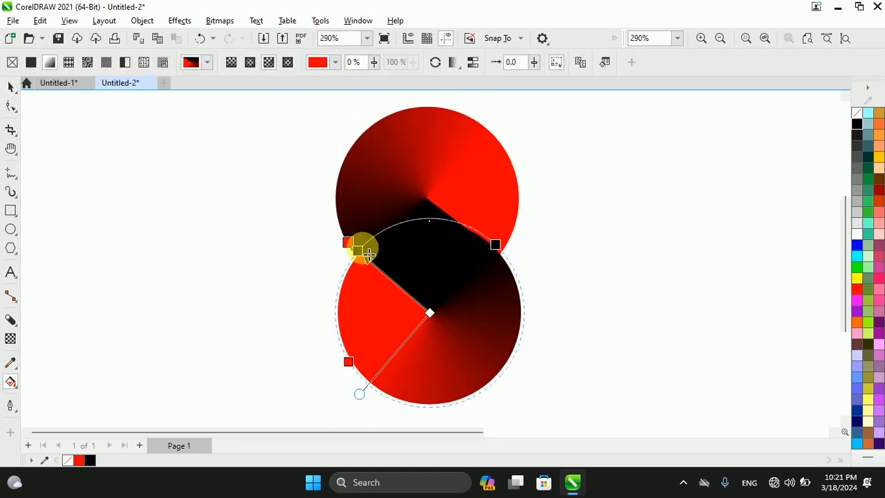
pyautogui.scroll(1, 385, 256)
pyautogui.moveTo(353, 250); pyautogui.dragTo(346, 251)
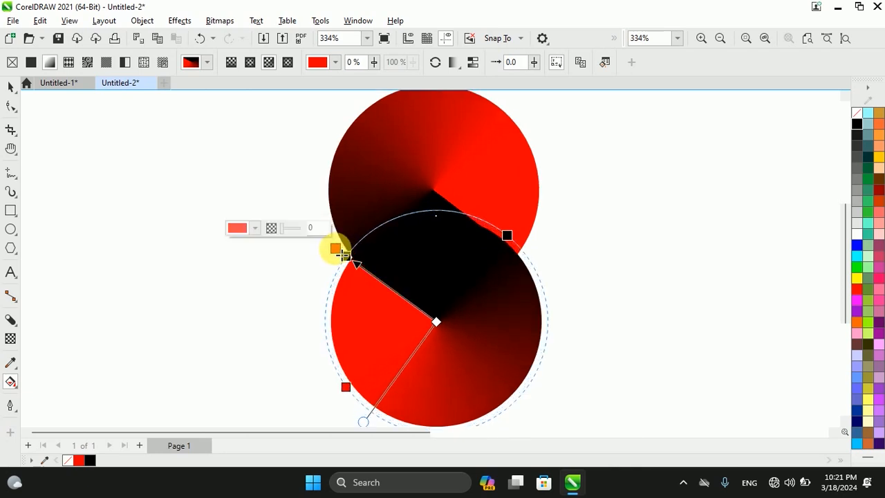
pyautogui.scroll(1, 346, 250)
pyautogui.scroll(12, 346, 249)
pyautogui.moveTo(325, 226); pyautogui.dragTo(346, 256)
pyautogui.scroll(-6, 356, 261)
pyautogui.scroll(1, 360, 263)
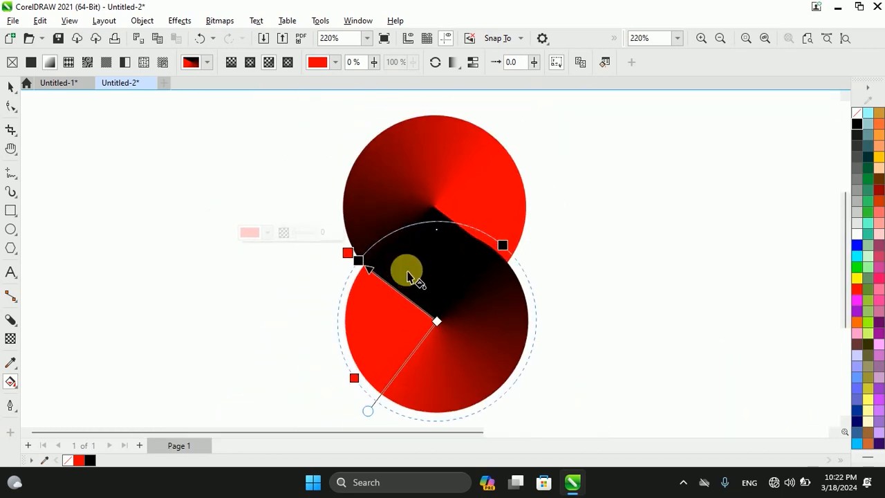
pyautogui.click(11, 87)
pyautogui.click(213, 231)
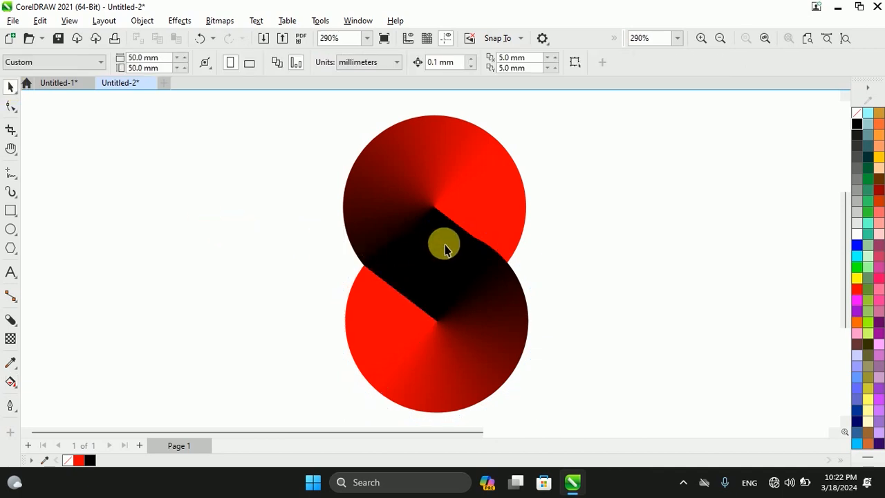
# Step: Nudge the lower circle right and down to X -91.047 mm, Y 14.552 mm so its edge continues the upper circle's sharp gradient boundary
pyautogui.scroll(1, 504, 253)
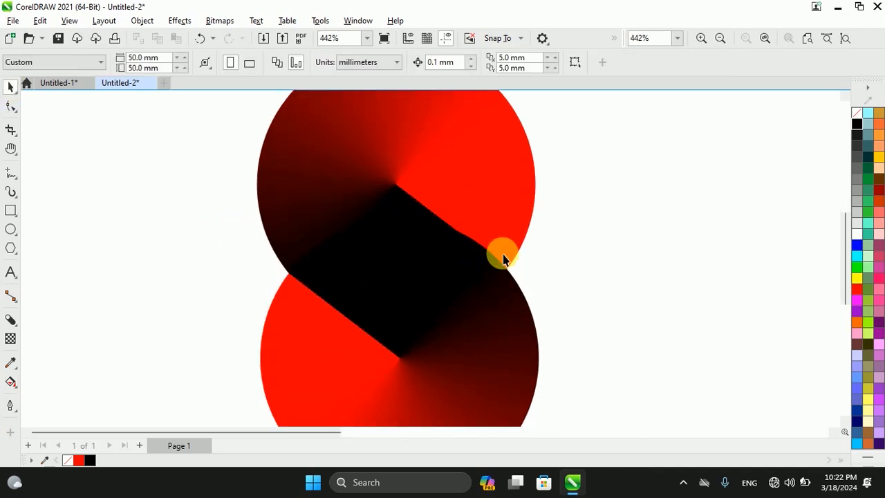
pyautogui.click(451, 257)
pyautogui.press('Left')
pyautogui.press('Down')
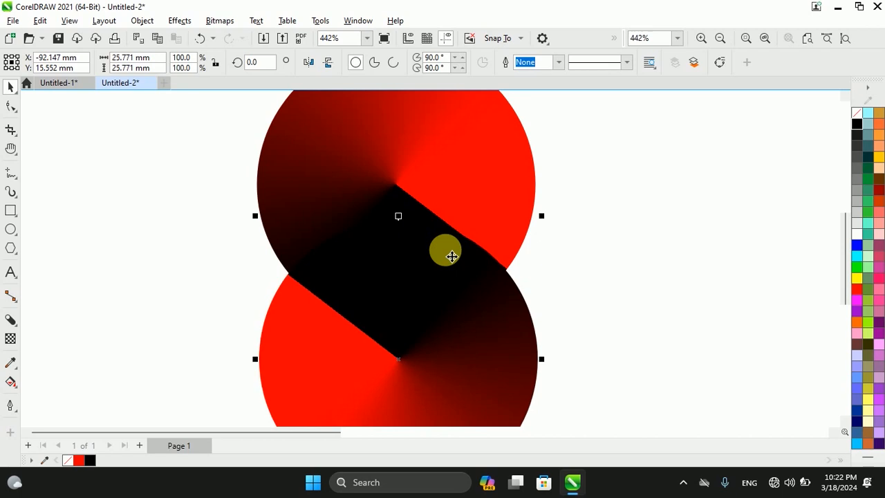
pyautogui.press('Right')
pyautogui.press('Right')
pyautogui.press('Down')
pyautogui.press('Down')
pyautogui.press('Down')
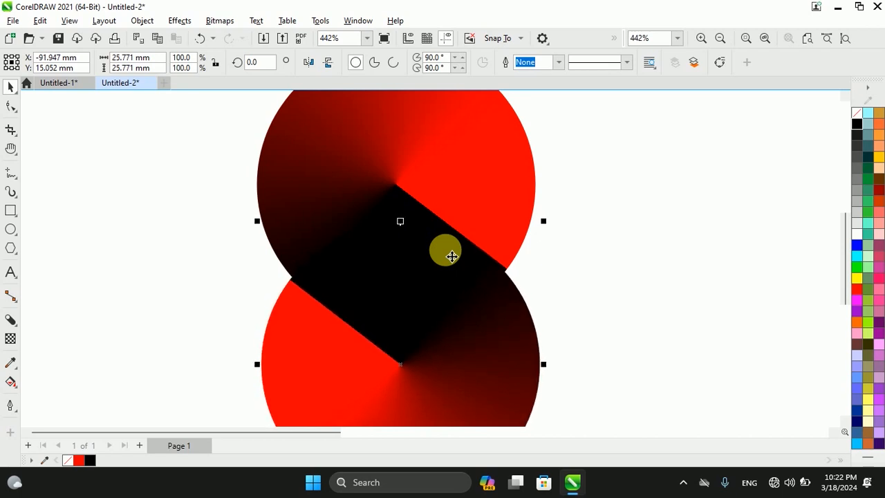
pyautogui.press('Right')
pyautogui.press('Right')
pyautogui.press('Right')
pyautogui.press('Right')
pyautogui.press('Right')
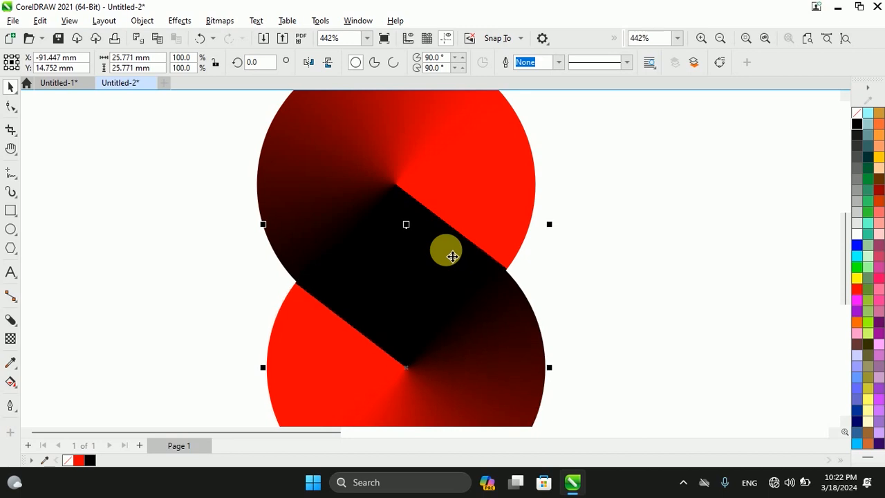
pyautogui.press('Right')
pyautogui.press('Right')
pyautogui.press('Right')
pyautogui.press('Right')
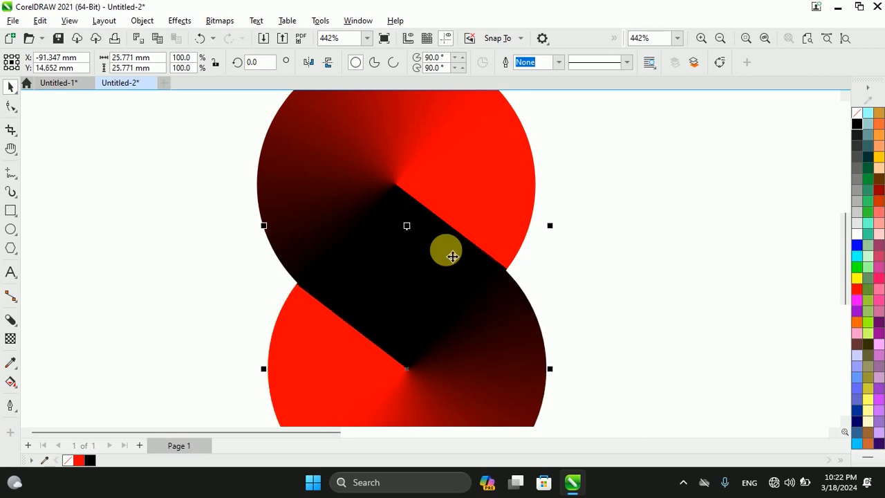
pyautogui.press('Down')
pyautogui.press('Down')
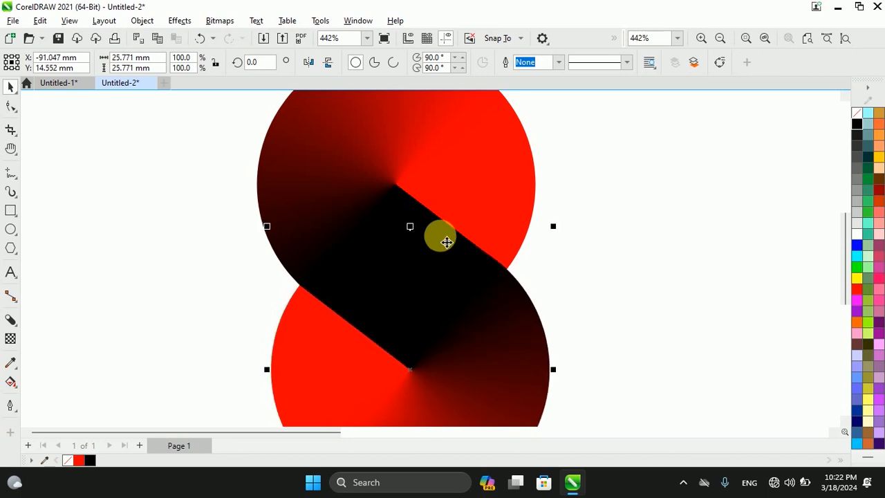
# Step: Fine-tune the lower circle's conical gradient by extending its direction handle slightly outward past the circles' left intersection
pyautogui.scroll(-2, 454, 256)
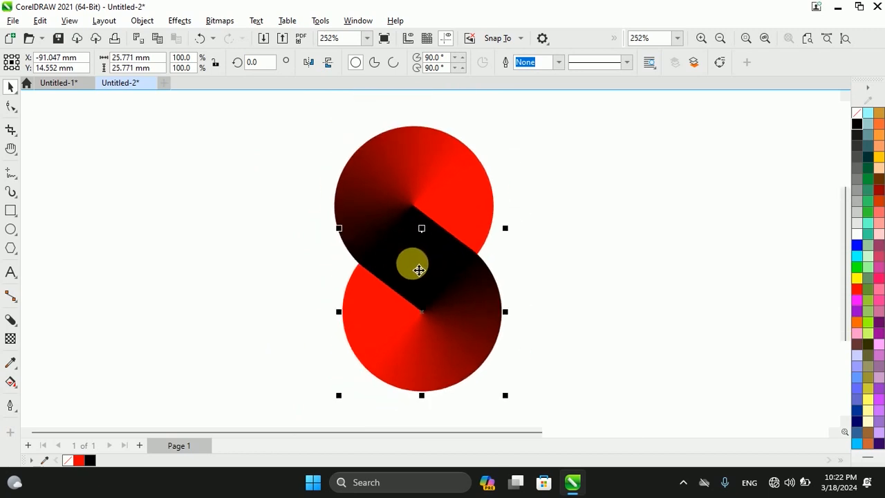
pyautogui.press('g')
pyautogui.scroll(4, 410, 264)
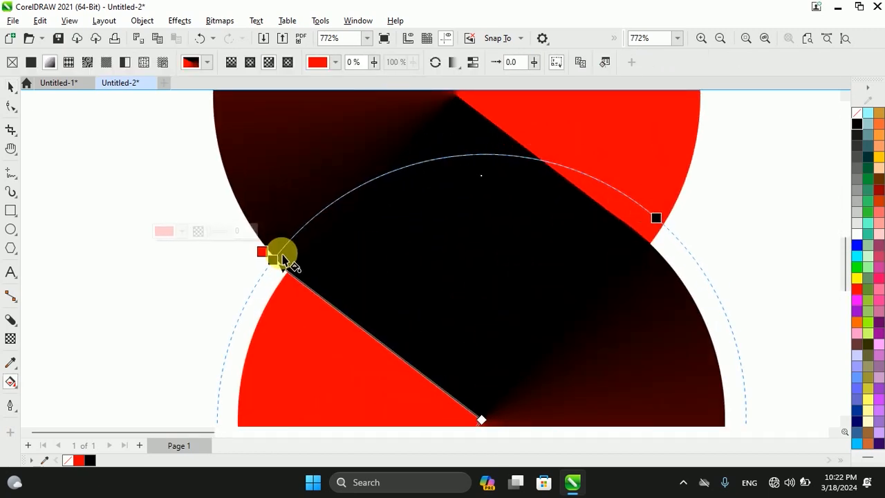
pyautogui.moveTo(261, 249); pyautogui.dragTo(251, 243)
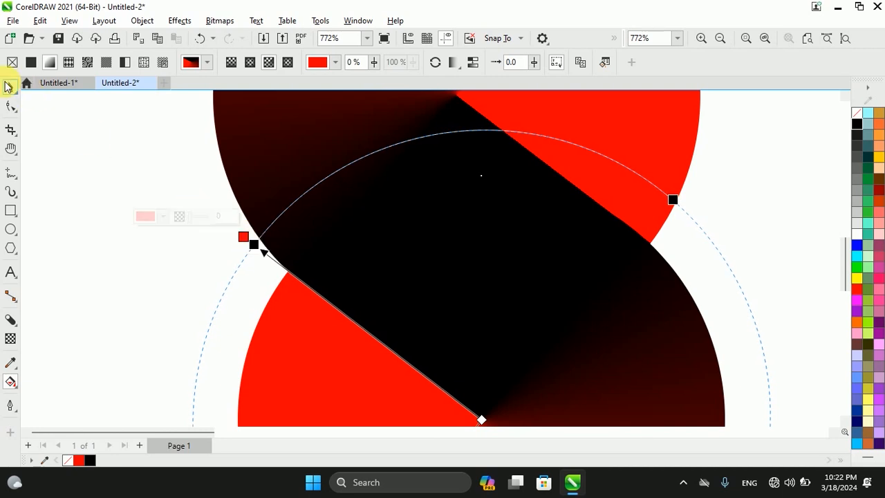
pyautogui.click(7, 84)
pyautogui.click(115, 146)
pyautogui.scroll(-4, 450, 247)
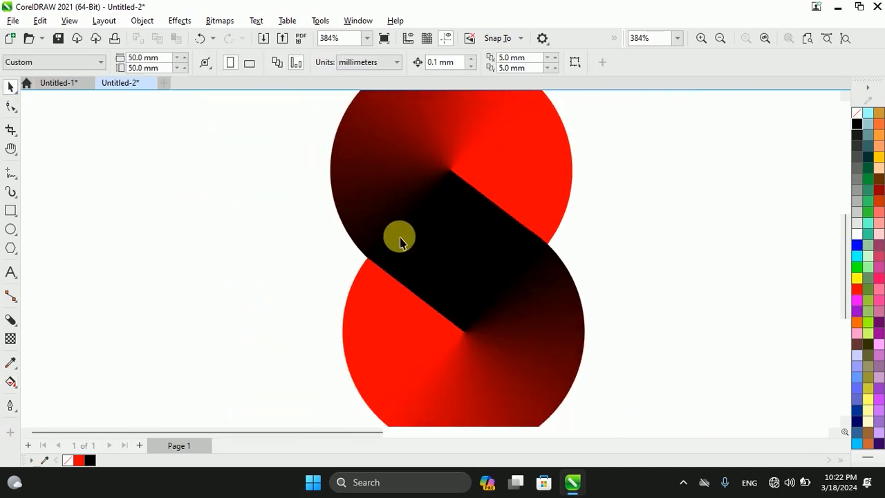
# Step: Rotate both circles together about 4 degrees clockwise so they stack almost vertically
pyautogui.moveTo(523, 144)
pyautogui.mouseDown()
pyautogui.moveTo(409, 286)
pyautogui.moveTo(333, 361)
pyautogui.mouseUp()
pyautogui.click(447, 251)
pyautogui.scroll(1, 495, 191)
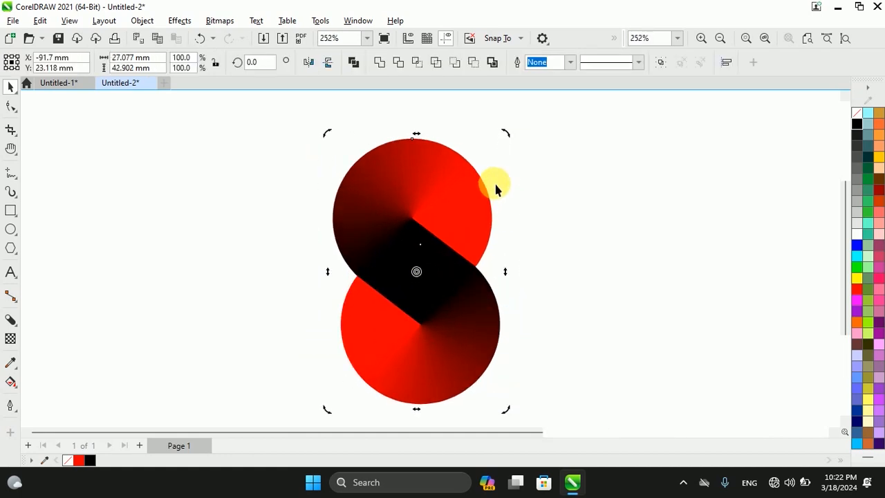
pyautogui.click(515, 141)
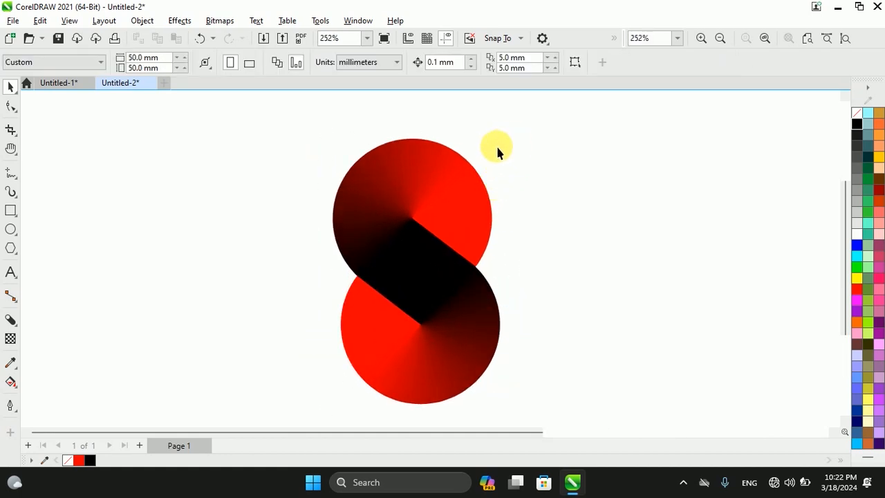
pyautogui.click(493, 150)
pyautogui.click(462, 205)
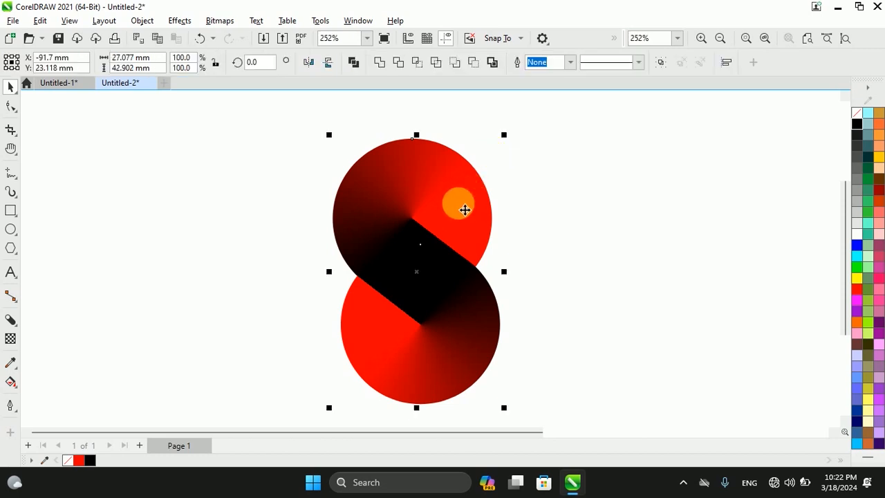
pyautogui.moveTo(511, 136); pyautogui.dragTo(517, 142)
pyautogui.click(525, 153)
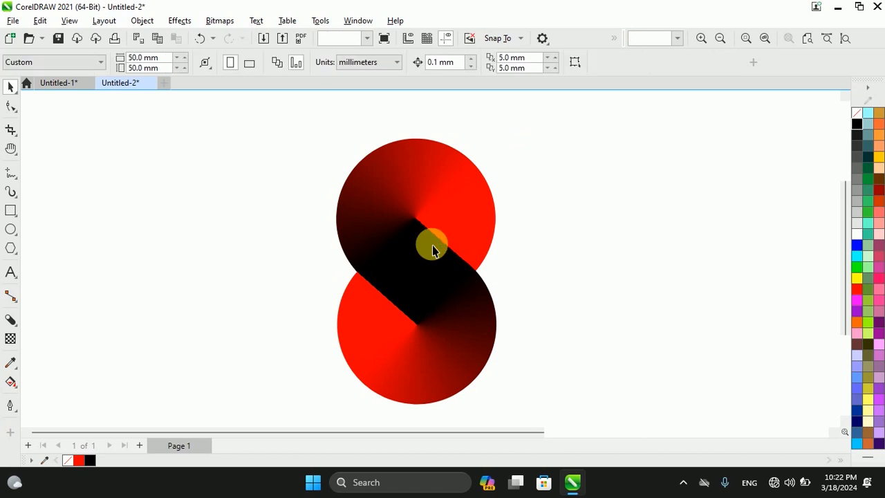
# Step: Group the two gradient circles into one object
pyautogui.scroll(-5, 433, 248)
pyautogui.scroll(4, 440, 256)
pyautogui.moveTo(518, 120); pyautogui.dragTo(355, 353)
pyautogui.moveTo(298, 399); pyautogui.dragTo(297, 399)
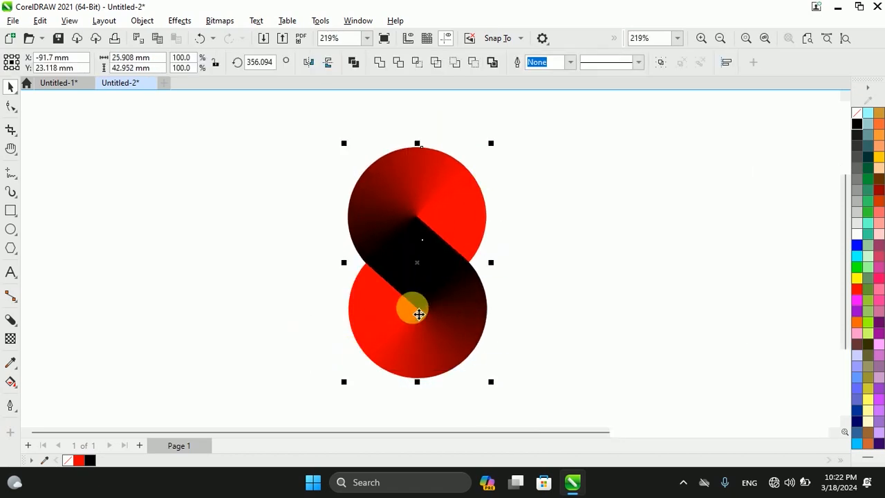
pyautogui.rightClick(418, 314)
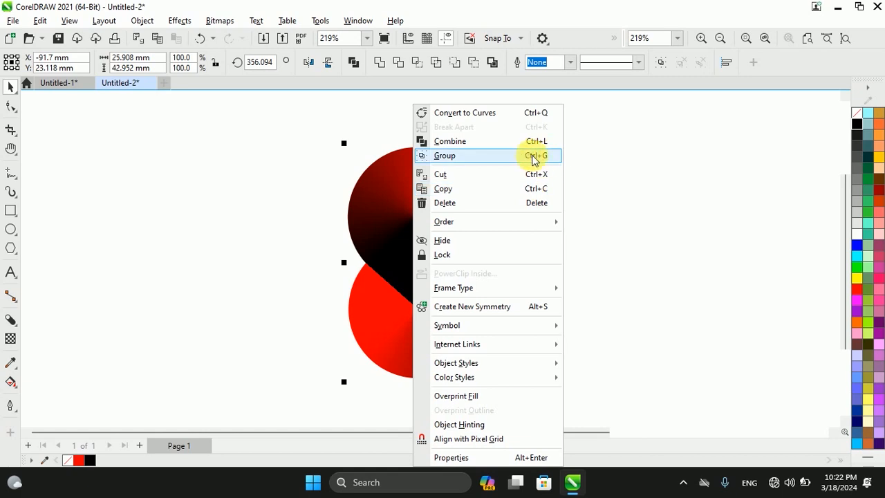
pyautogui.click(520, 156)
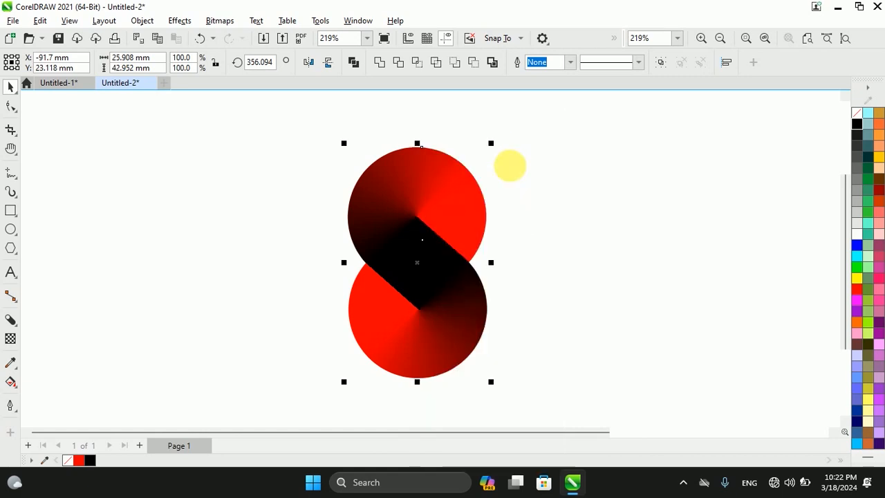
pyautogui.click(332, 275)
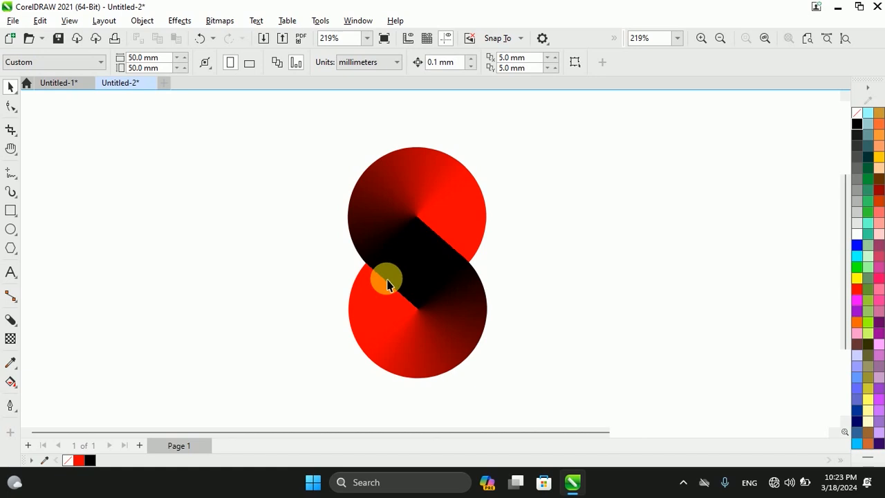
# Step: Create color styles from the grouped figure-eight's red and black gradient colors
pyautogui.hotkey('ctrl', 'F6')
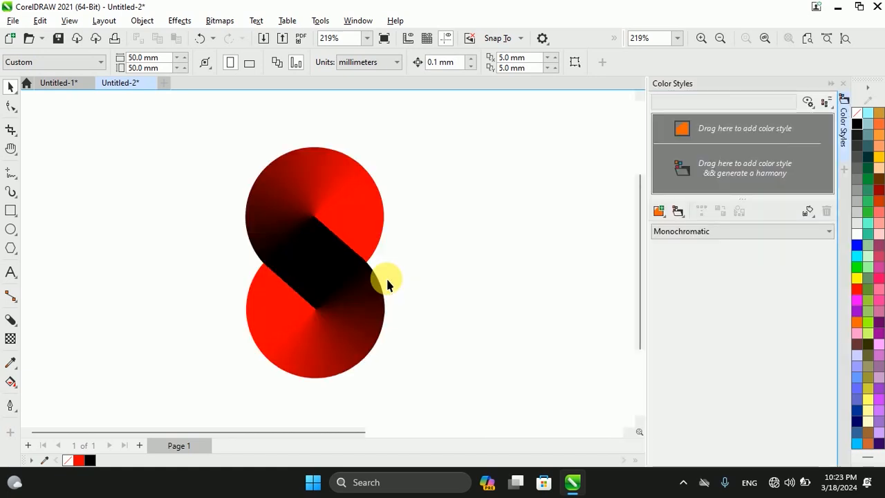
pyautogui.moveTo(330, 240); pyautogui.dragTo(722, 128)
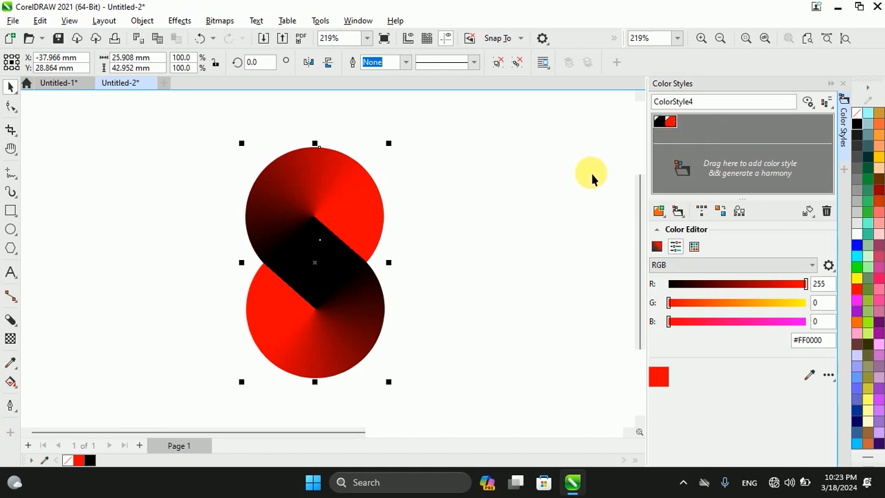
# Step: Change the red color style to bright green (#00FF40) by shifting its hue
pyautogui.click(669, 122)
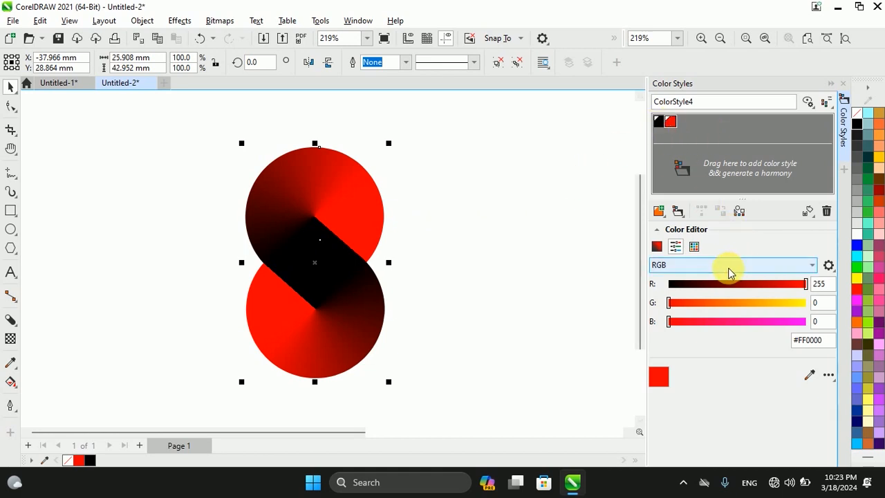
pyautogui.click(657, 246)
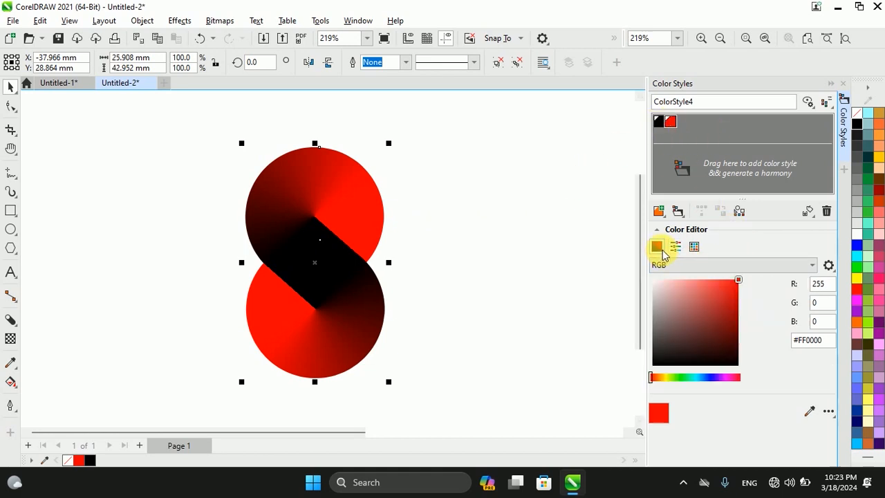
pyautogui.click(678, 377)
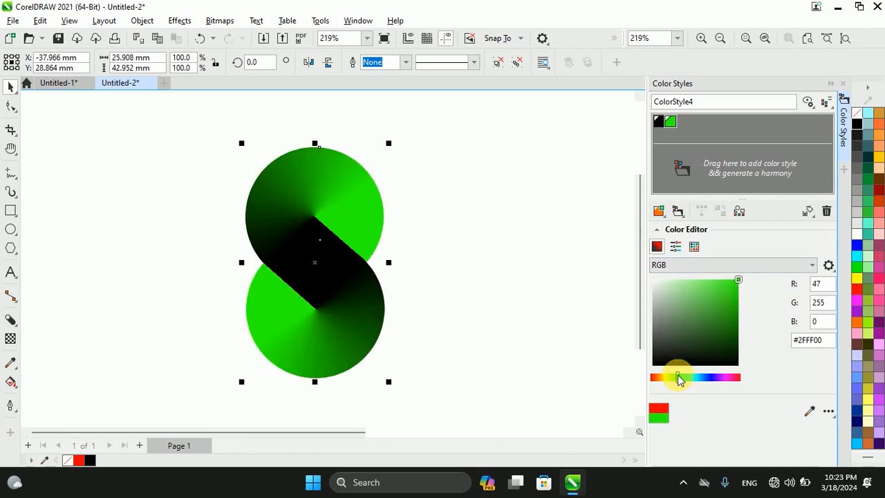
pyautogui.moveTo(678, 379); pyautogui.dragTo(688, 379)
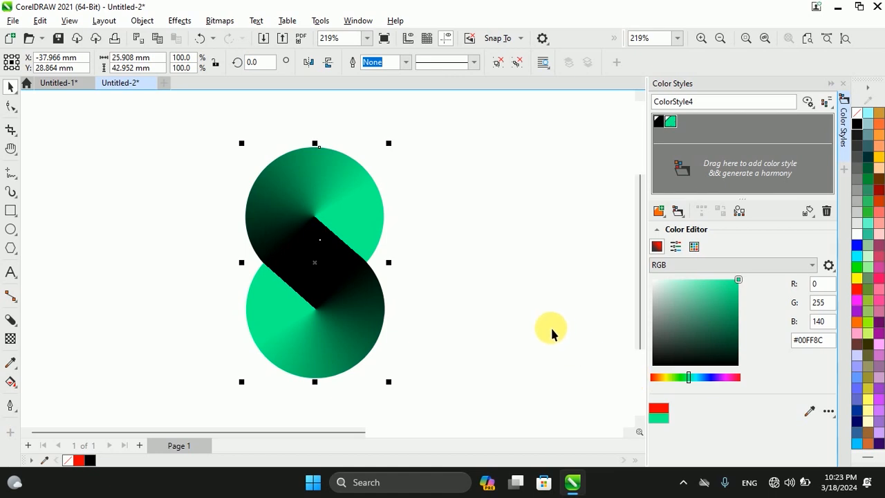
pyautogui.moveTo(686, 383); pyautogui.dragTo(682, 384)
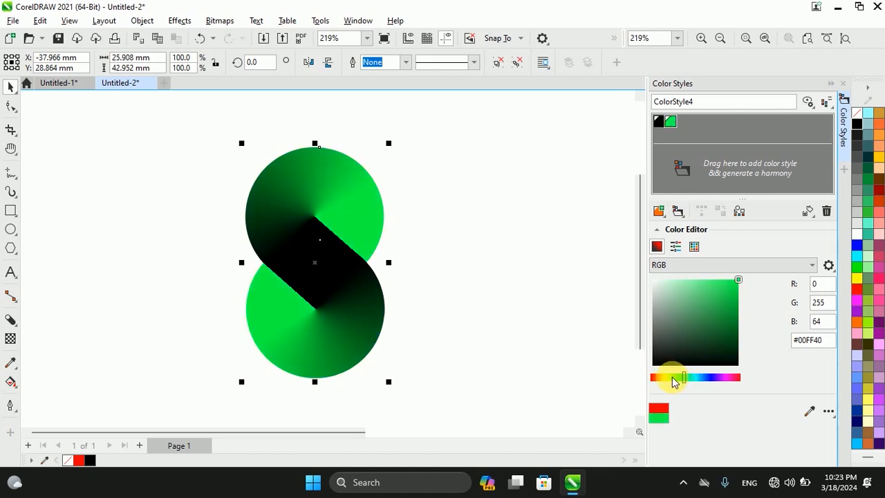
# Step: Duplicate the green figure-eight group so that two copies stand side by side
pyautogui.click(540, 300)
pyautogui.moveTo(342, 273); pyautogui.dragTo(352, 247)
pyautogui.click(405, 233)
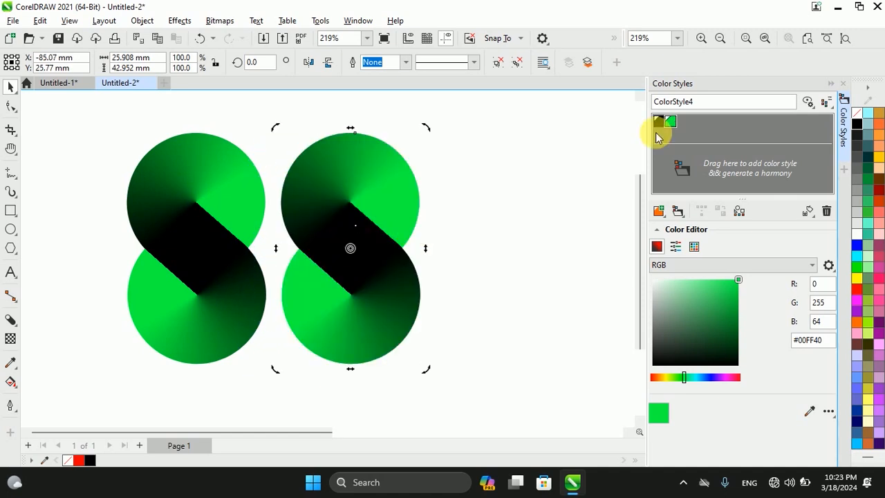
pyautogui.click(565, 169)
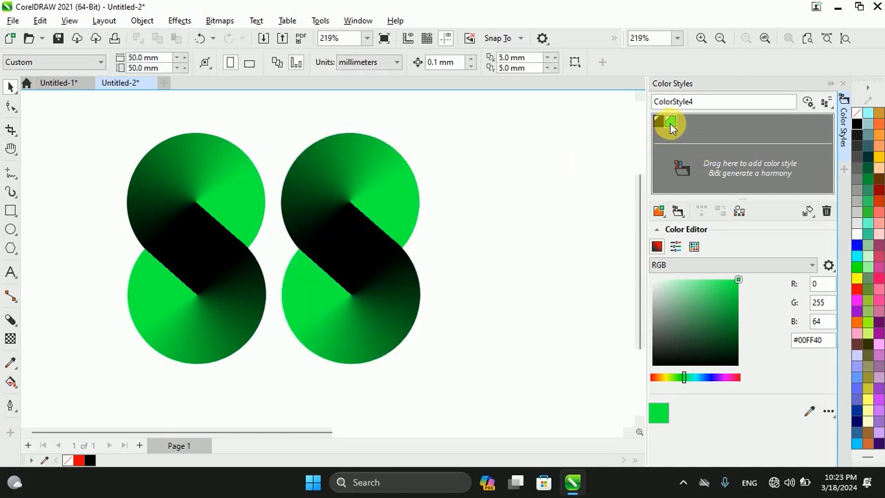
# Step: Delete the existing green and black color styles
pyautogui.click(826, 211)
pyautogui.click(658, 122)
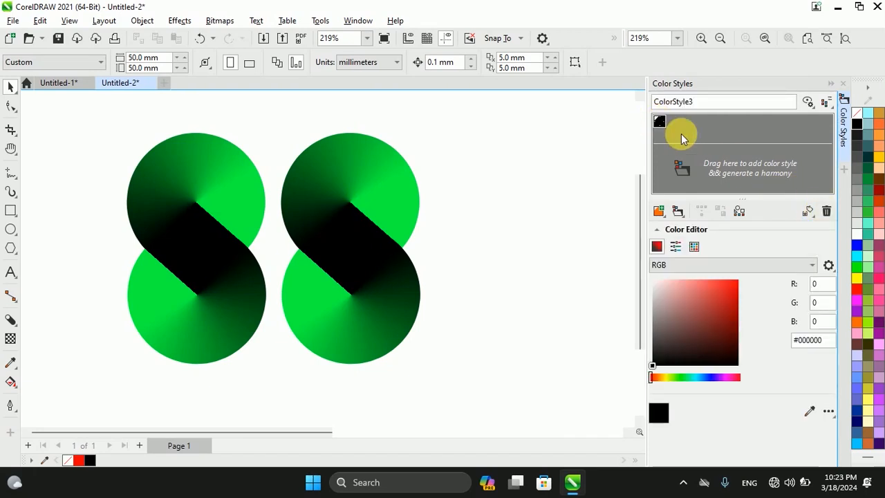
pyautogui.click(824, 211)
# Step: Create new color styles from the right-hand figure-eight and change its green style to red (#FF0000)
pyautogui.moveTo(340, 231); pyautogui.dragTo(695, 138)
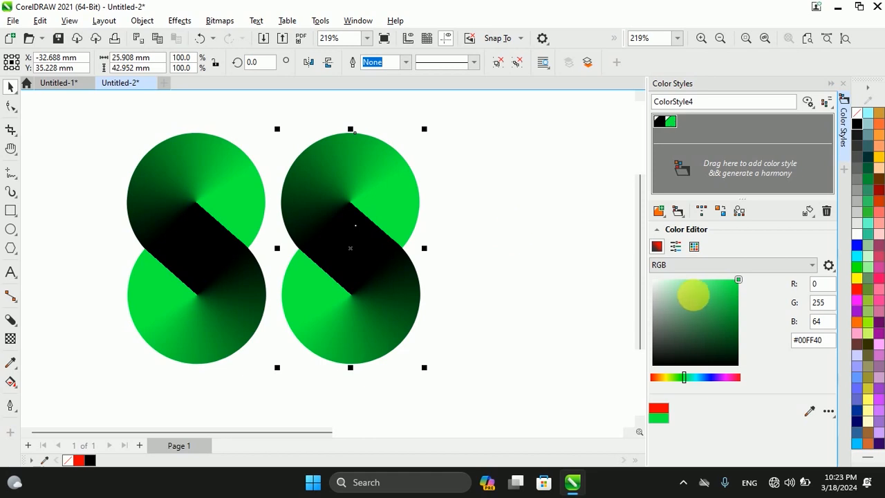
pyautogui.click(667, 123)
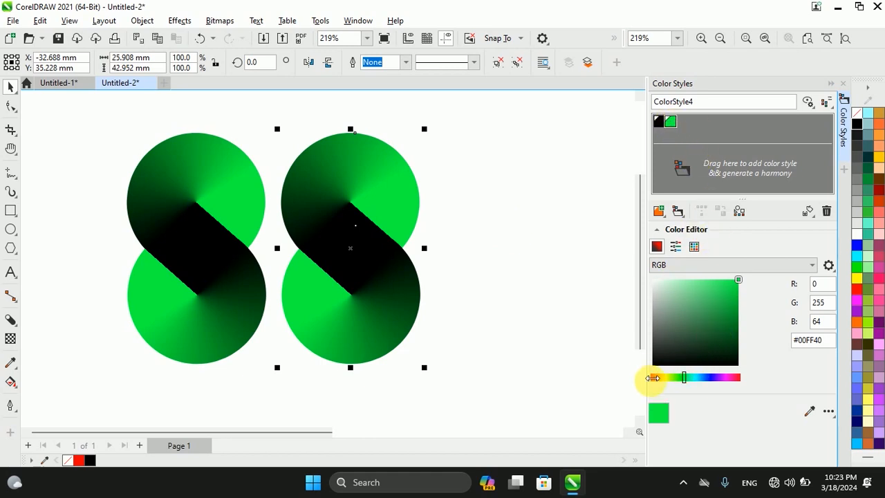
pyautogui.moveTo(654, 380); pyautogui.dragTo(650, 377)
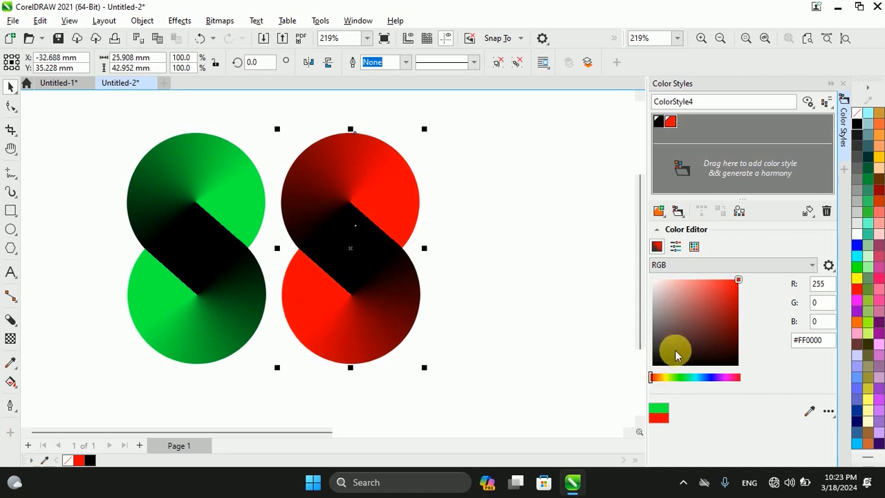
# Step: Change the right-hand figure-eight's black color style to dark gray (#242424)
pyautogui.click(658, 121)
pyautogui.moveTo(671, 374); pyautogui.dragTo(687, 374)
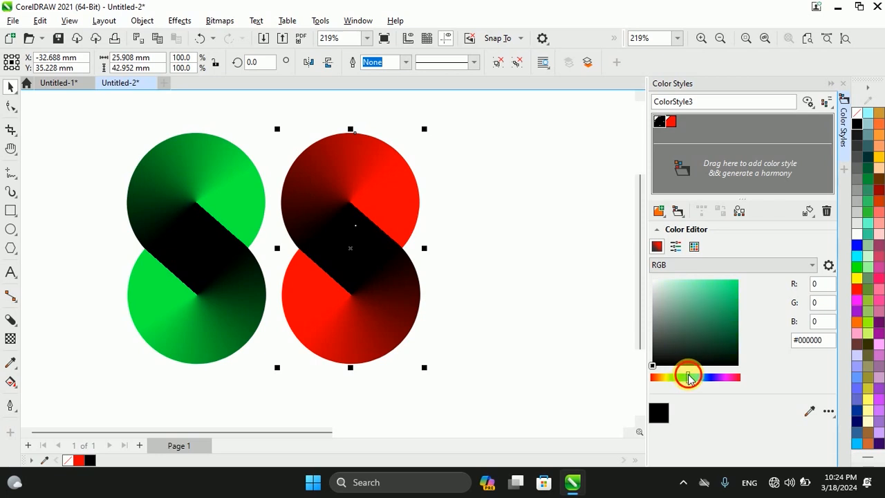
pyautogui.click(708, 335)
pyautogui.moveTo(712, 332); pyautogui.dragTo(705, 343)
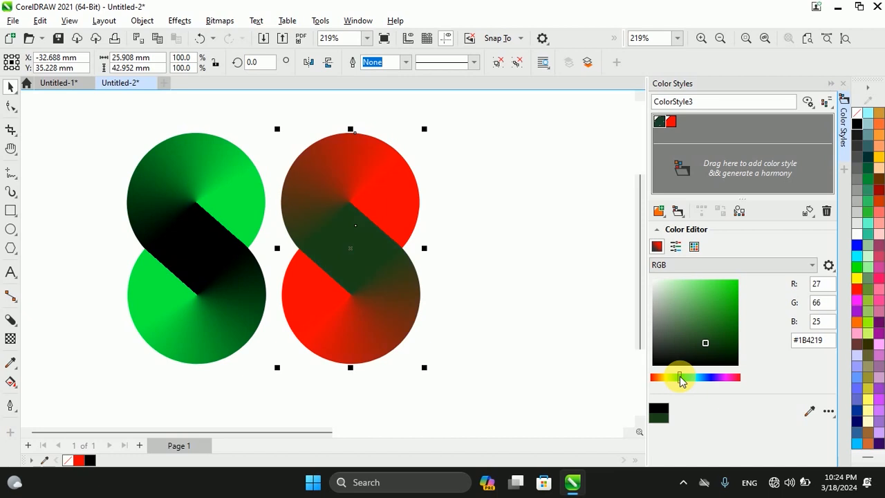
pyautogui.moveTo(712, 342); pyautogui.dragTo(662, 354)
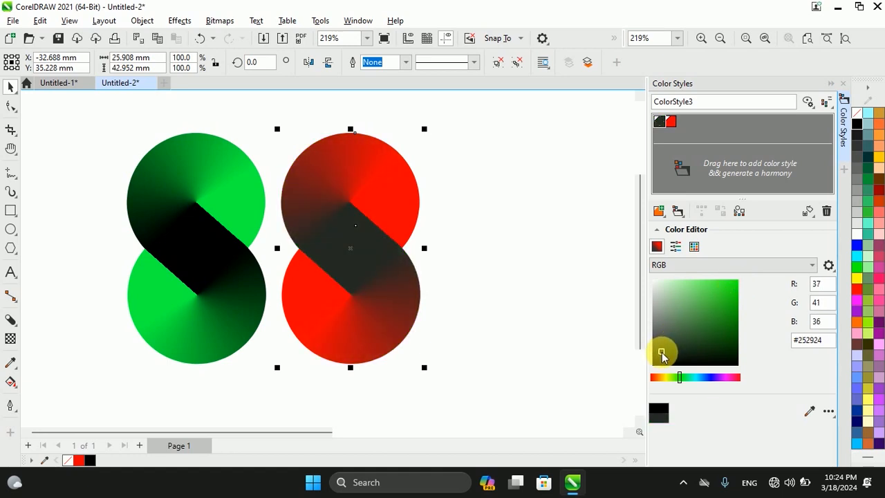
pyautogui.click(584, 278)
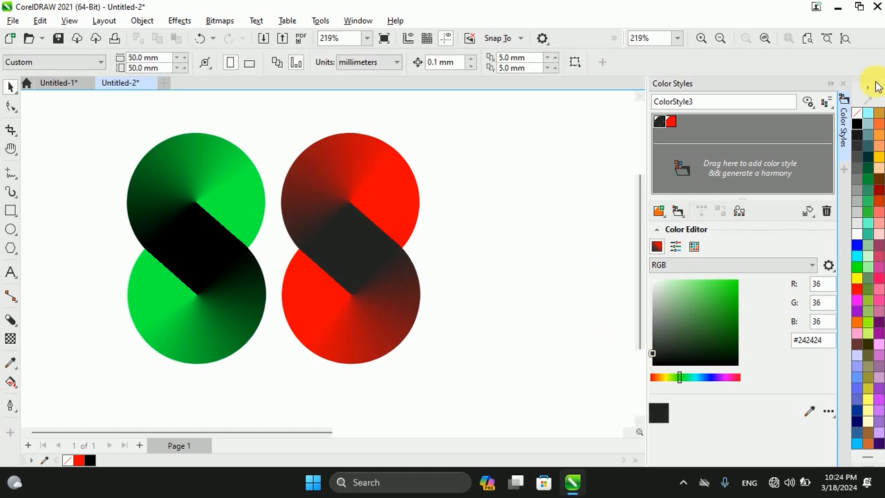
# Step: Close the Color Styles docker and examine both figure-eights in full-screen preview
pyautogui.click(841, 83)
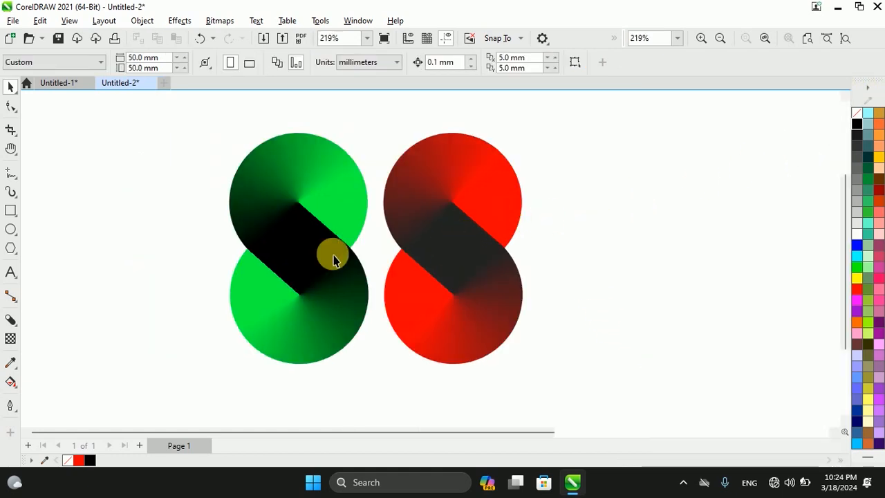
pyautogui.press('z')
pyautogui.moveTo(236, 122); pyautogui.dragTo(525, 370)
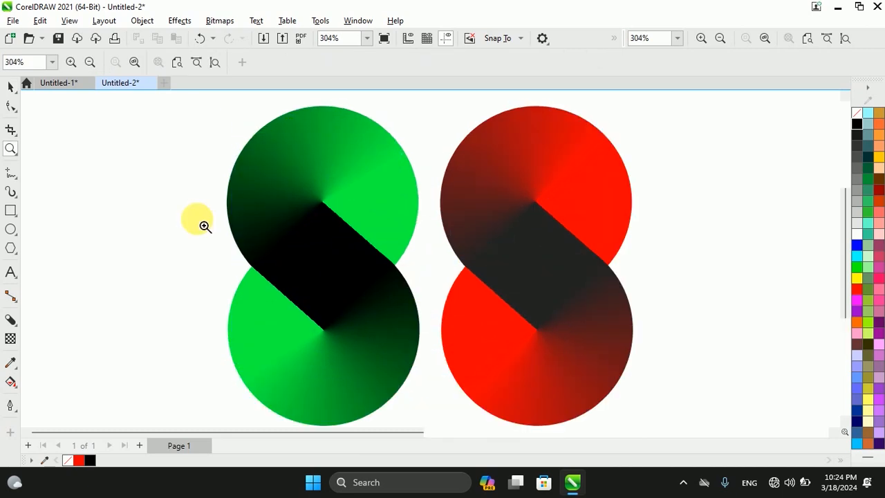
pyautogui.click(10, 86)
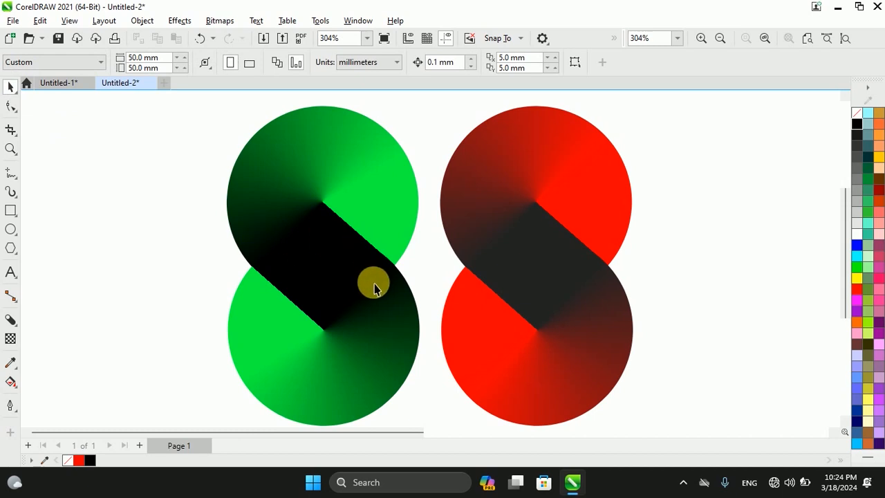
pyautogui.click(385, 39)
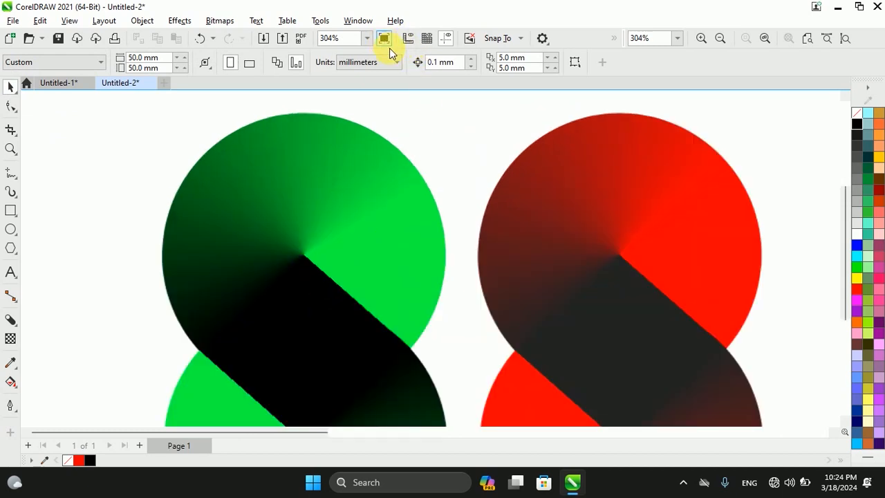